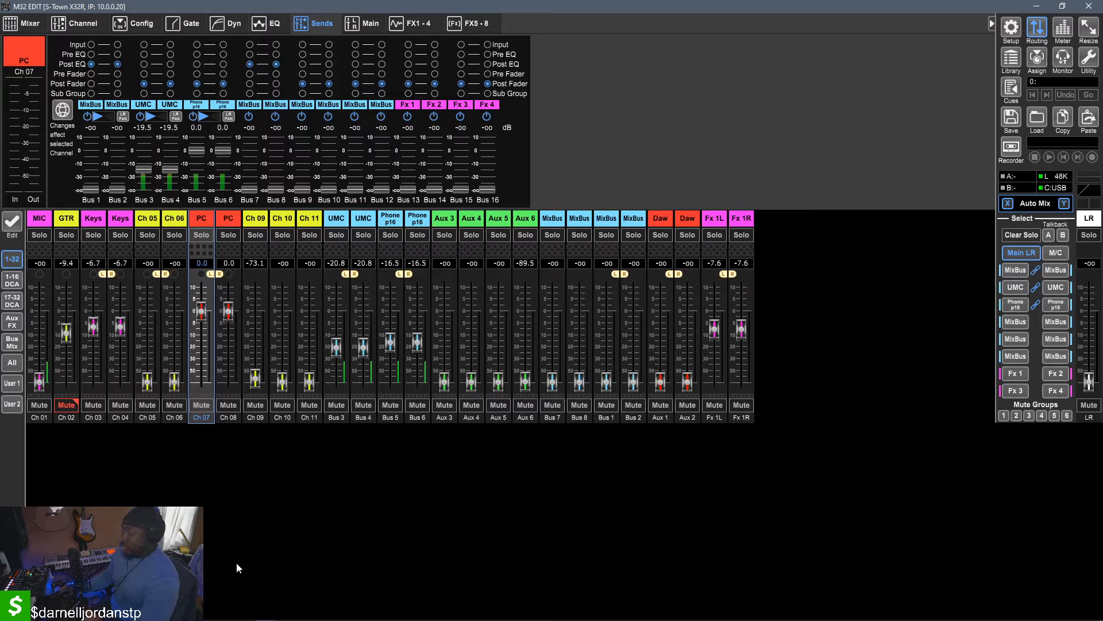
Open the Windows Sound Control Panel from the system's sound settings, then close Settings and move the dialog over the mixer
{"action": "mouse_move", "coordinate": [685, 619]}
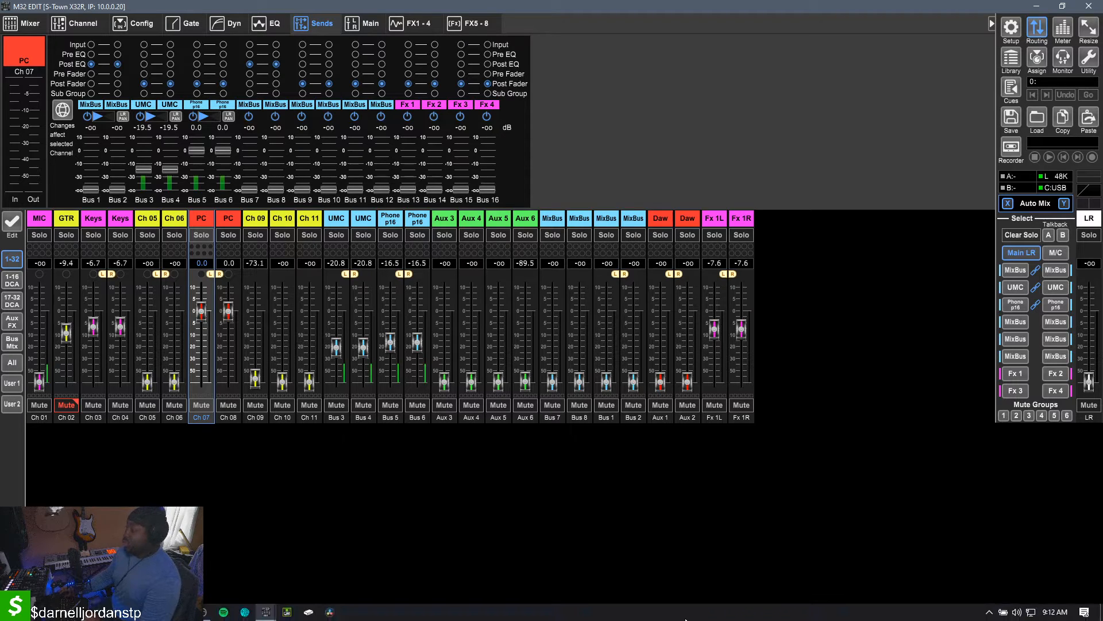
{"action": "right_click", "coordinate": [1016, 612]}
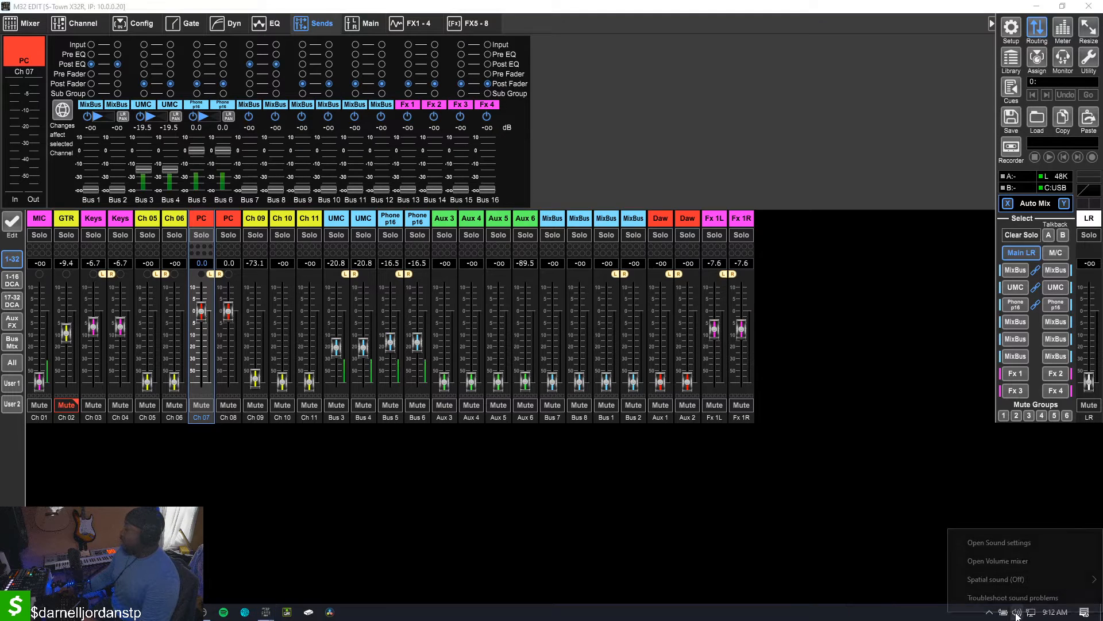
{"action": "left_click", "coordinate": [999, 543]}
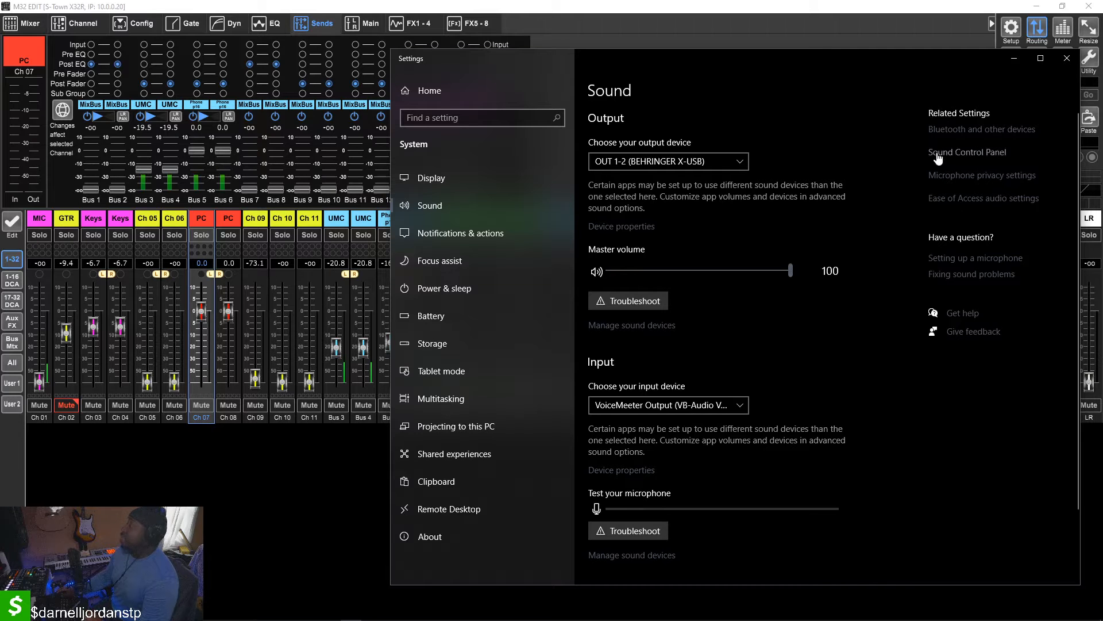
{"action": "left_click", "coordinate": [937, 154]}
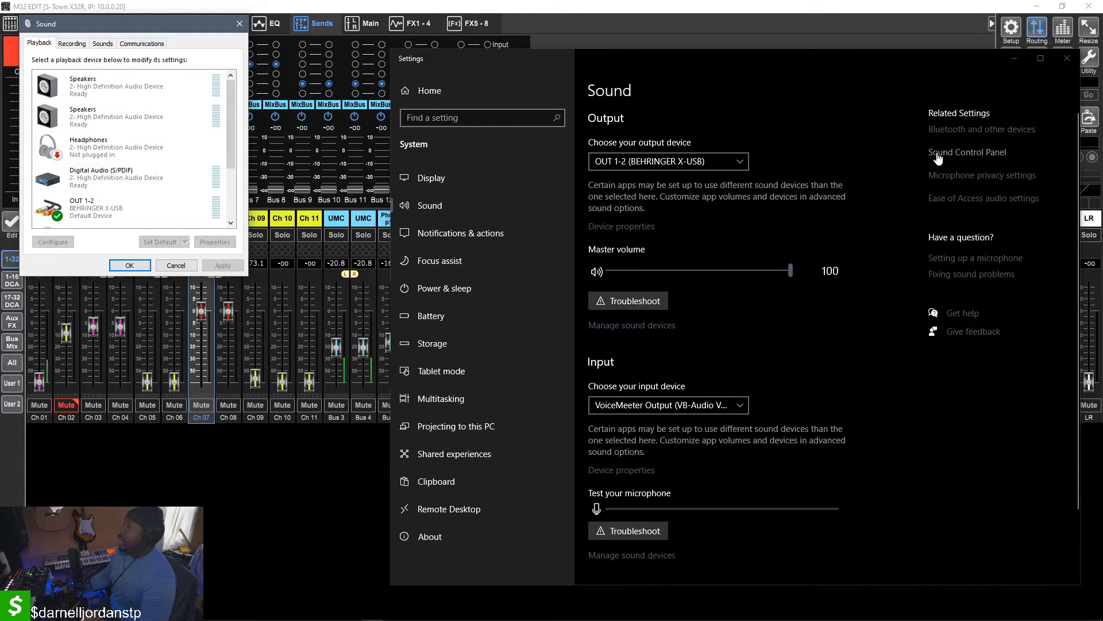
{"action": "left_click", "coordinate": [1066, 58]}
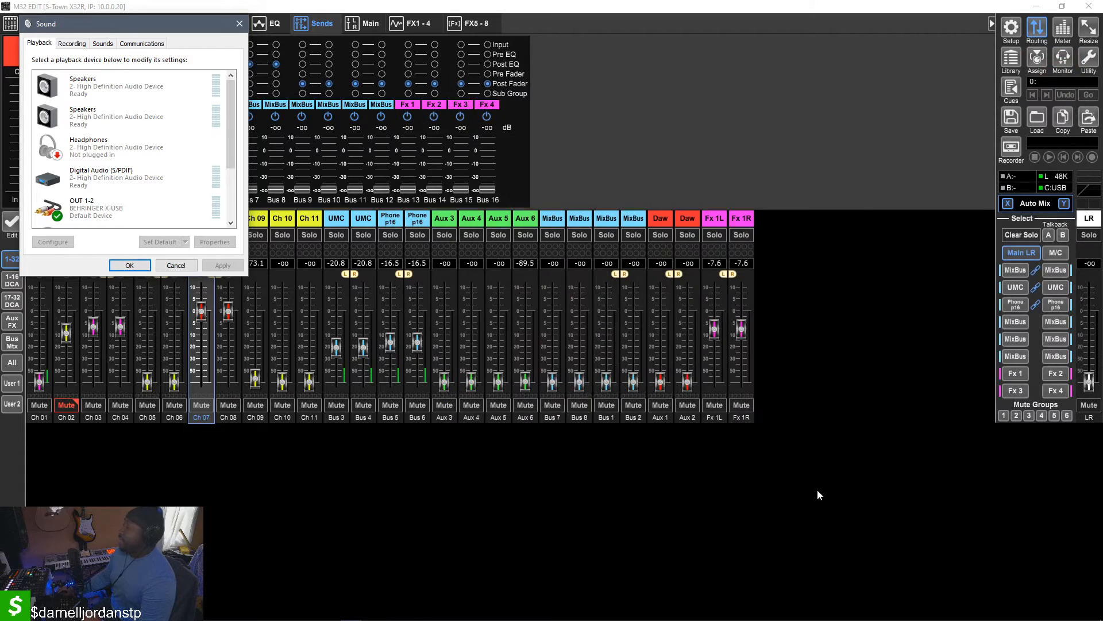
{"action": "left_click_drag", "start_coordinate": [104, 22], "coordinate": [393, 54]}
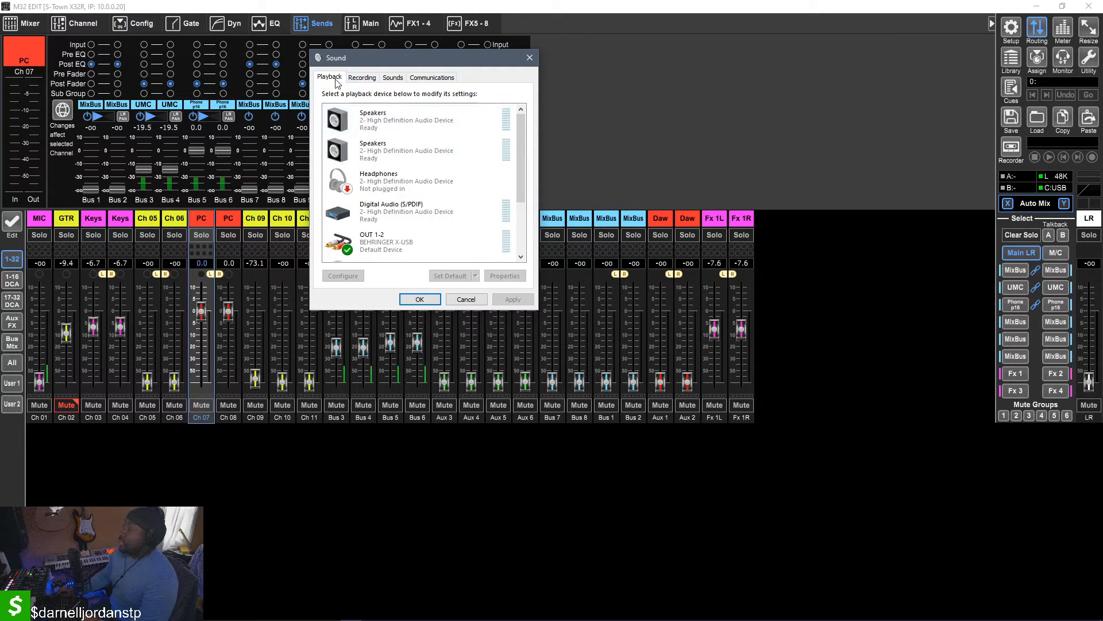
Review the playback devices and the recording devices in the Sound dialog
{"action": "scroll", "coordinate": [373, 181], "scroll_direction": "down", "scroll_amount": 1}
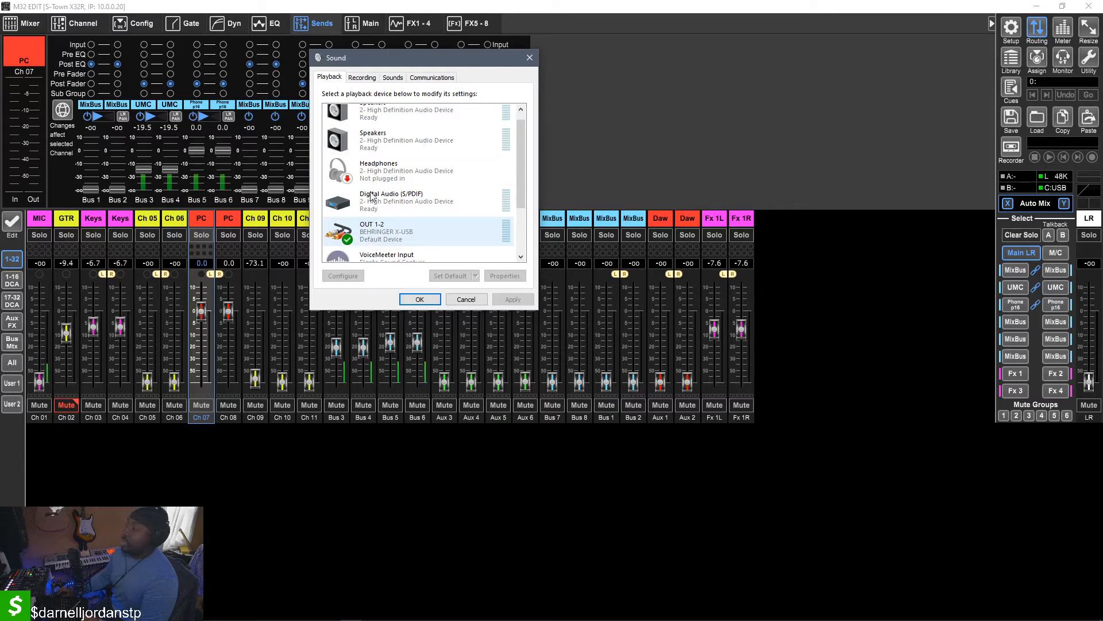
{"action": "left_click", "coordinate": [354, 81]}
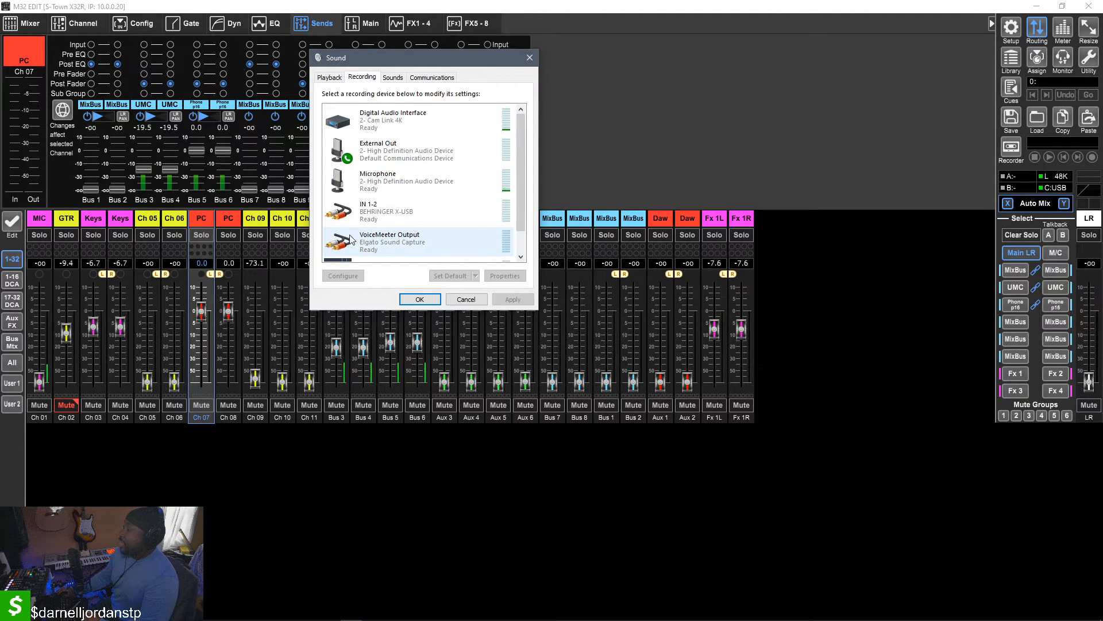
{"action": "scroll", "coordinate": [379, 233], "scroll_direction": "down", "scroll_amount": 2}
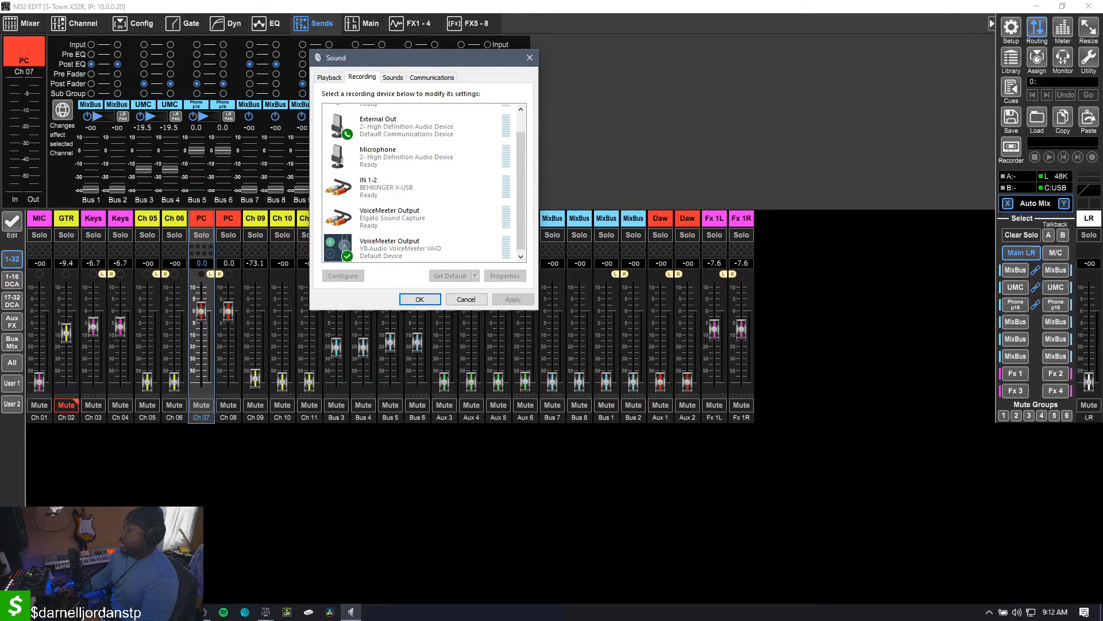
Switch to OBS and check which input device the Mic/Aux source uses, leaving its properties unchanged
{"action": "left_click", "coordinate": [208, 547]}
{"action": "left_click", "coordinate": [202, 613]}
{"action": "left_click", "coordinate": [202, 613]}
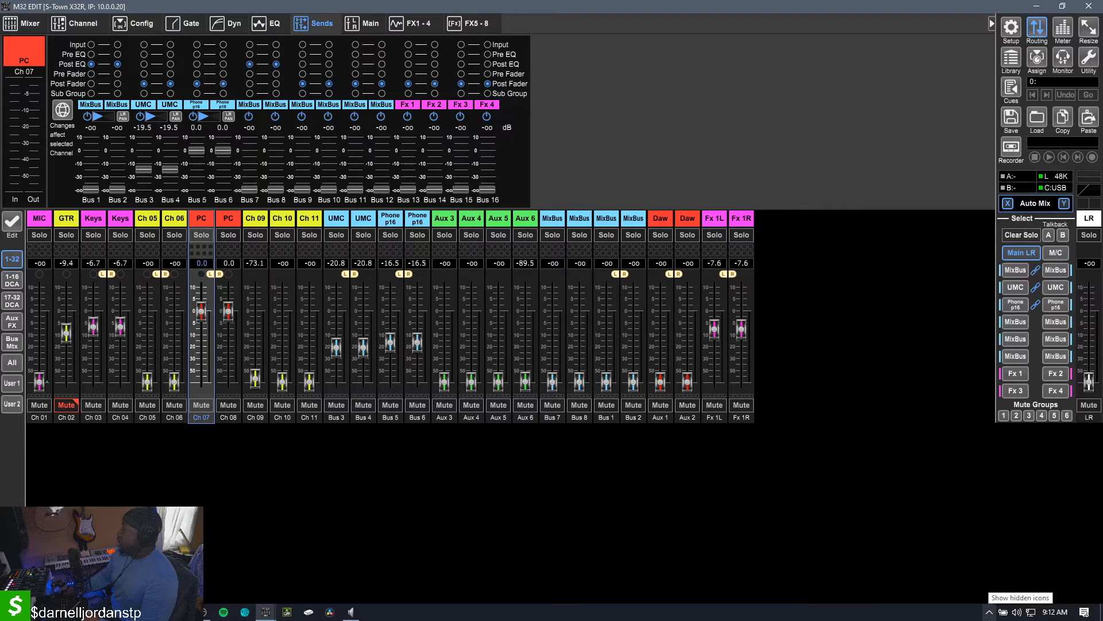
{"action": "left_click", "coordinate": [202, 614]}
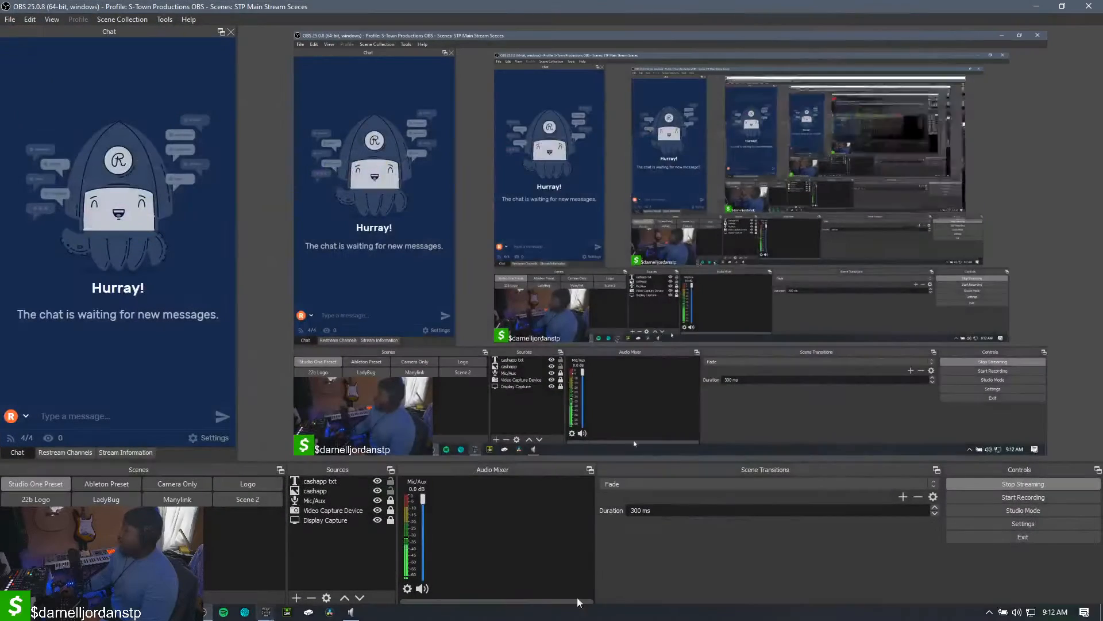
{"action": "left_click", "coordinate": [408, 588]}
{"action": "left_click", "coordinate": [425, 575]}
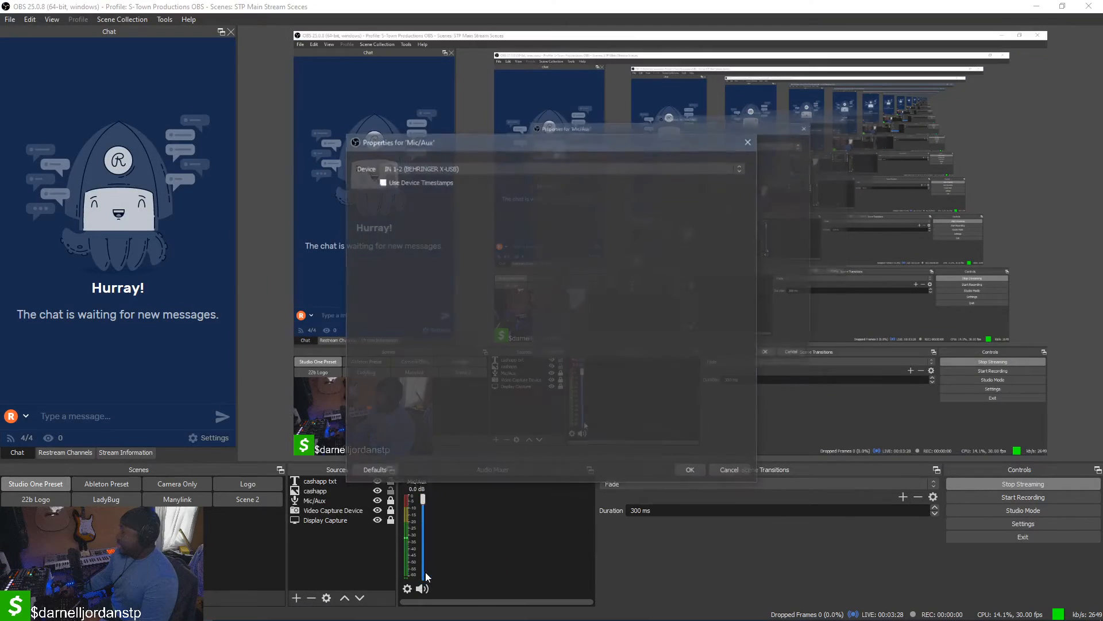
{"action": "left_click", "coordinate": [728, 468]}
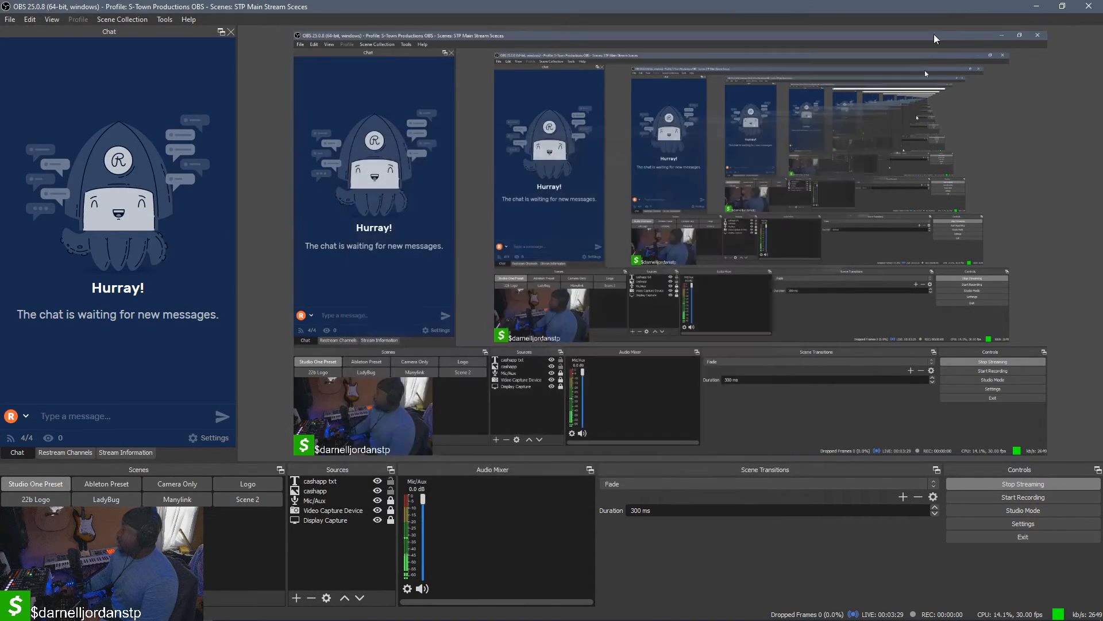
{"action": "left_click", "coordinate": [1033, 6]}
Return to the Sound dialog's recording devices, highlight IN 1-2 (BEHRINGER X-USB) and close the dialog
{"action": "left_click", "coordinate": [352, 613]}
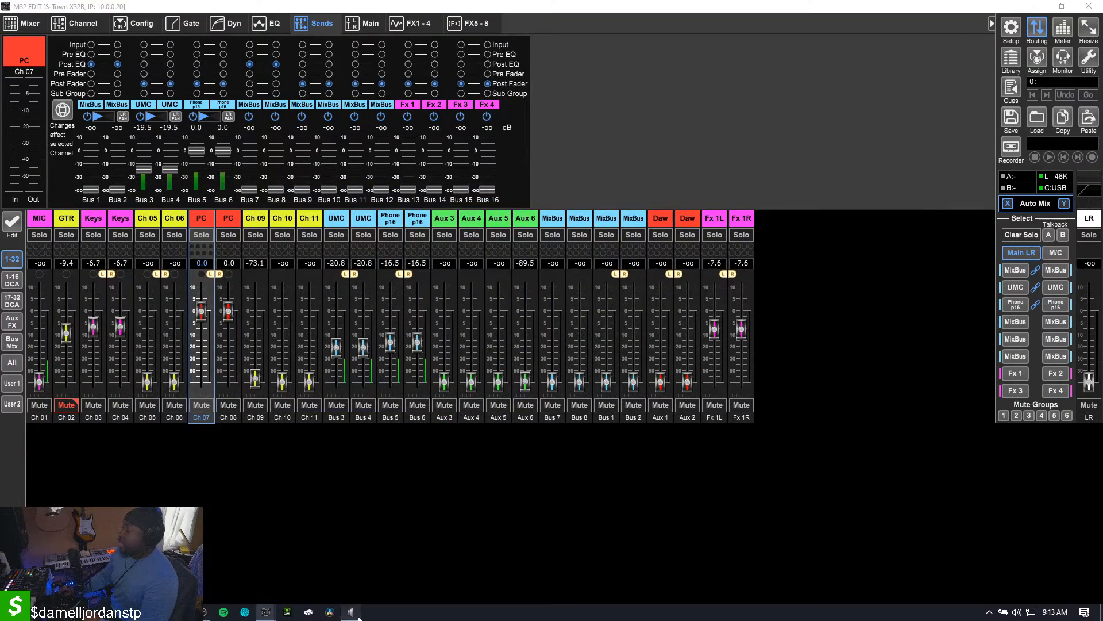
{"action": "left_click", "coordinate": [353, 613]}
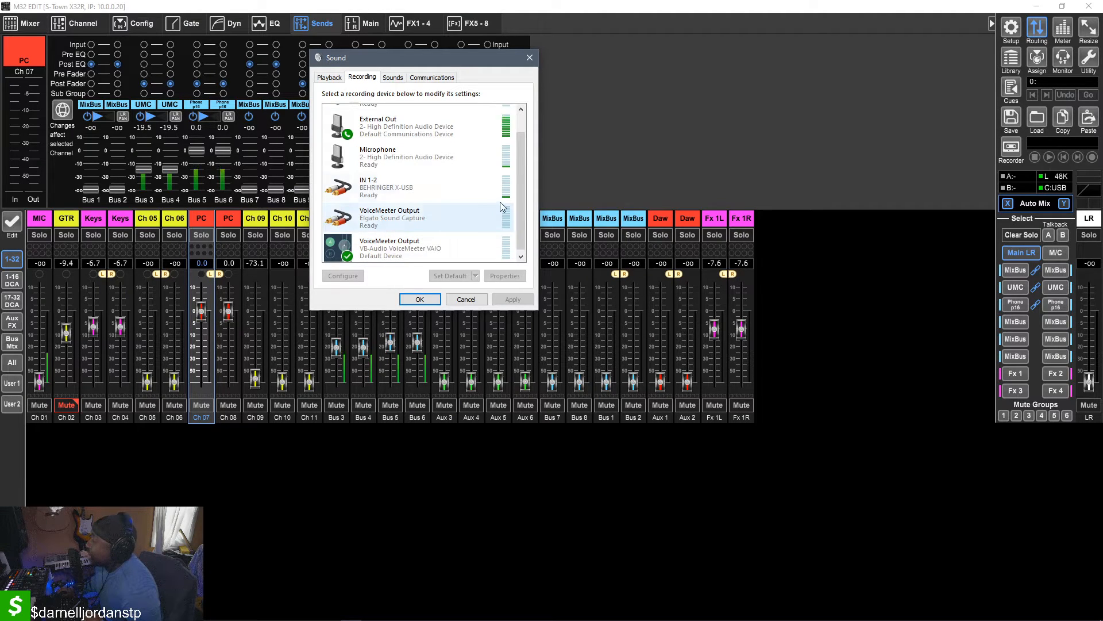
{"action": "left_click", "coordinate": [429, 183]}
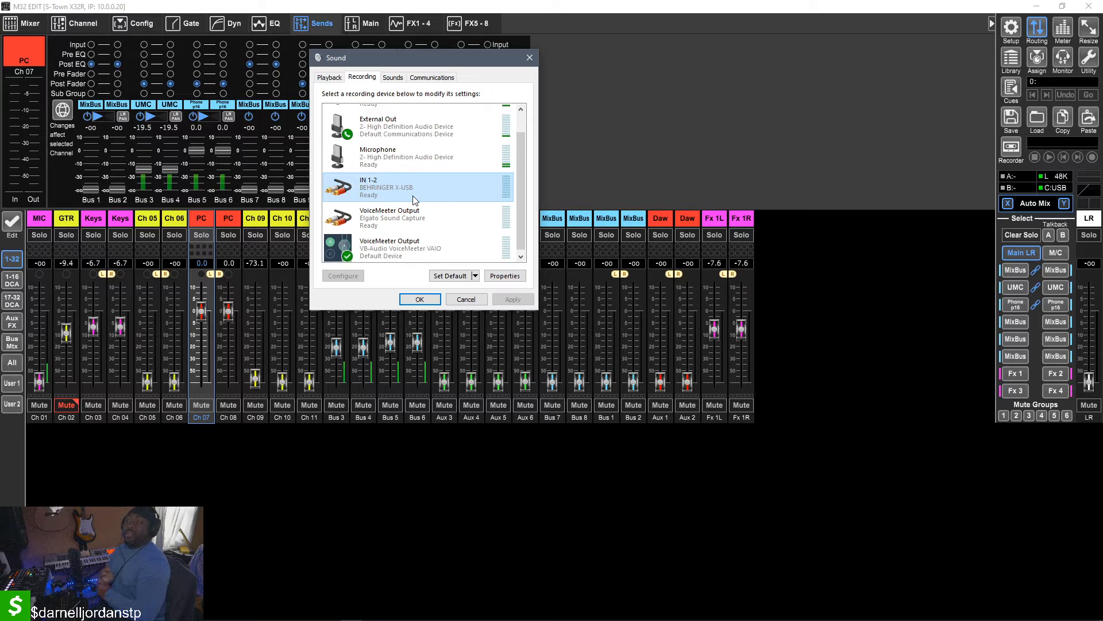
{"action": "left_click", "coordinate": [528, 59]}
Open the M32 Edit routing window and review the Inputs, User In and Ultranet patches, moving the window clear of the channel strips
{"action": "left_click", "coordinate": [1038, 35]}
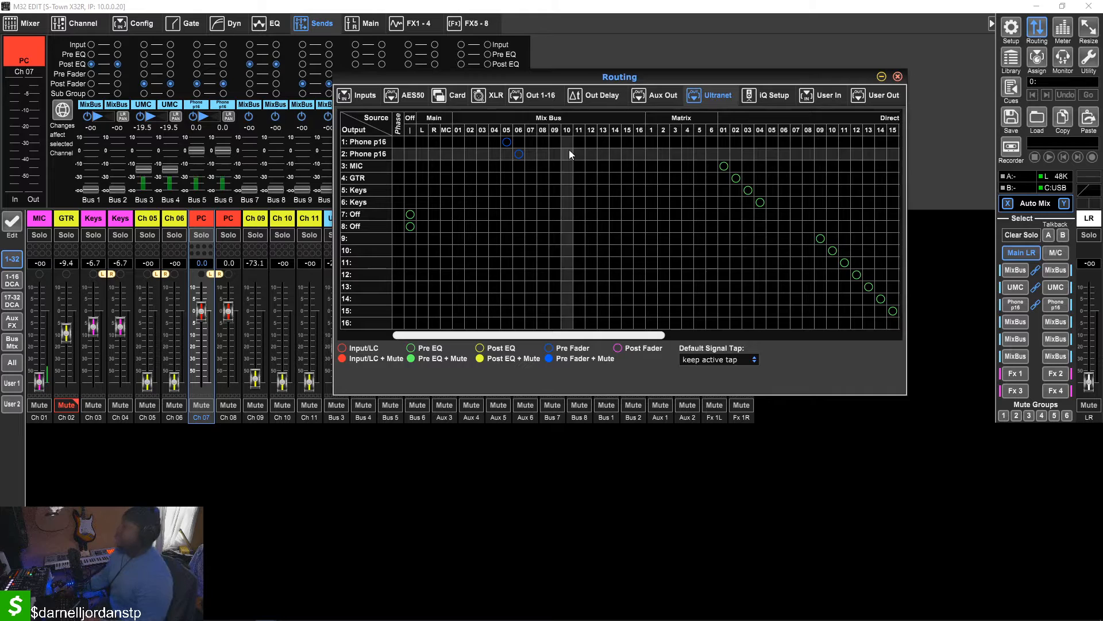
{"action": "left_click", "coordinate": [339, 97]}
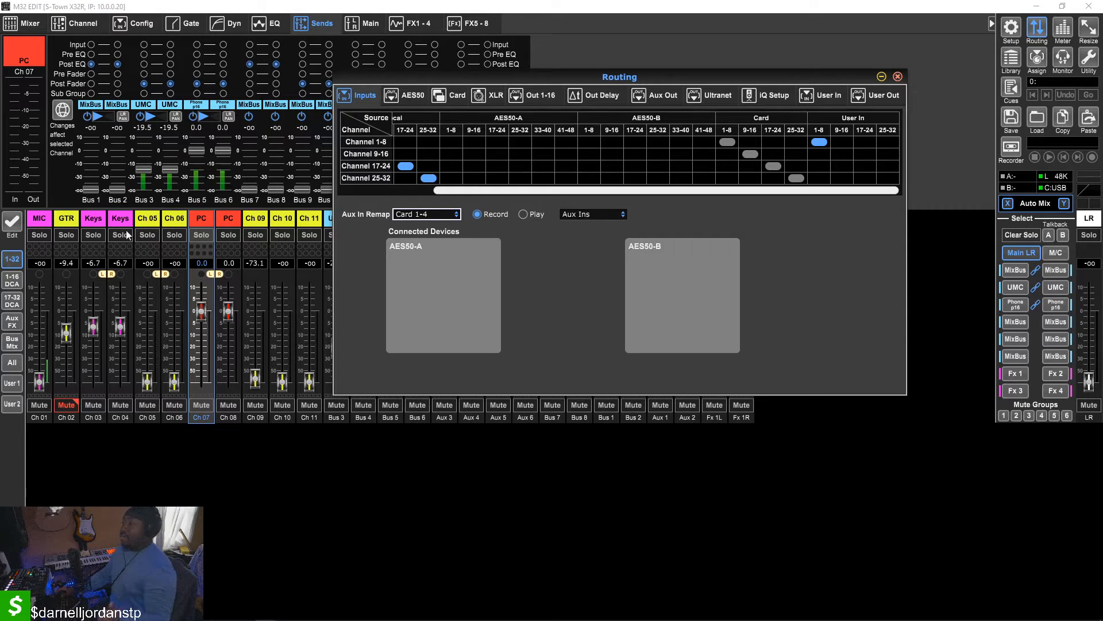
{"action": "left_click", "coordinate": [817, 97]}
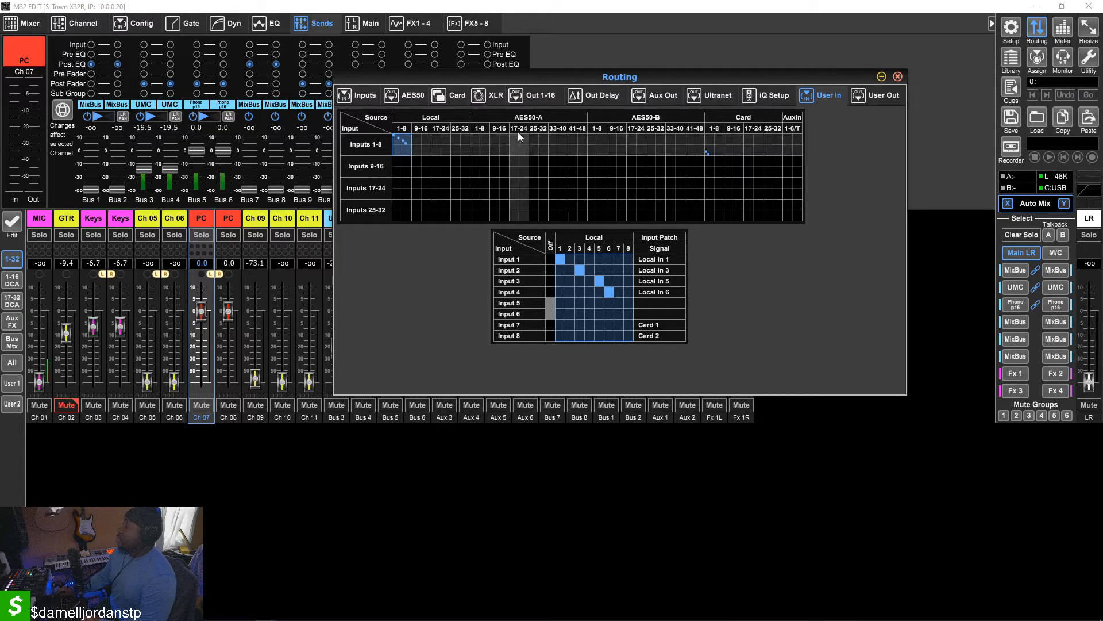
{"action": "left_click", "coordinate": [717, 97]}
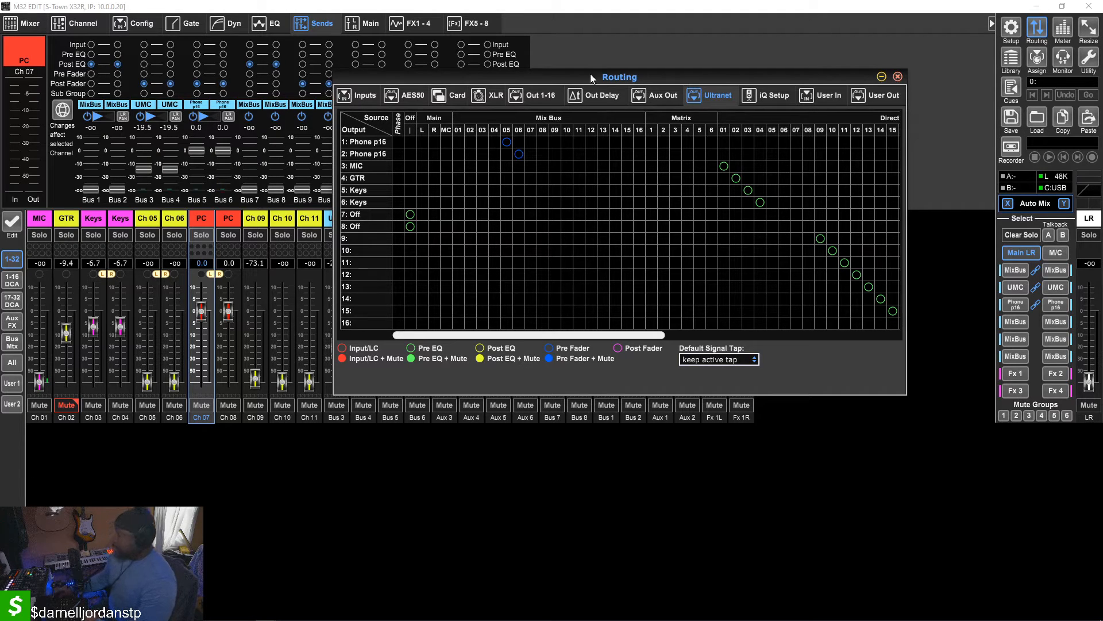
{"action": "left_click_drag", "start_coordinate": [587, 75], "coordinate": [792, 113]}
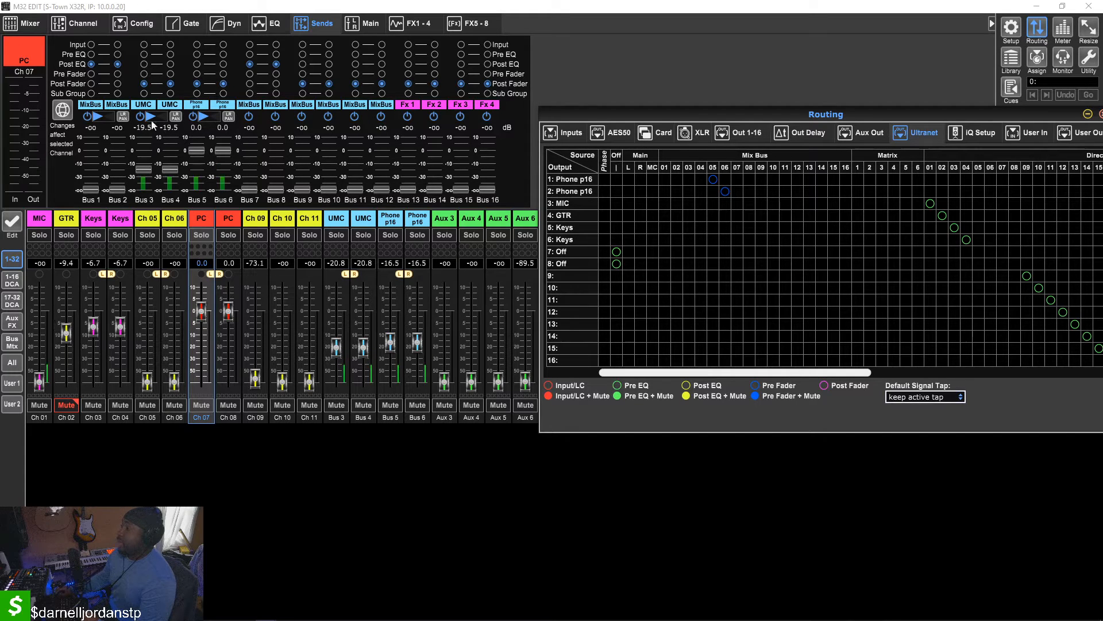
Inspect the MIC channel's bus sends and the two Phone p16 buses, Bus 5 and Bus 6
{"action": "left_click", "coordinate": [37, 216]}
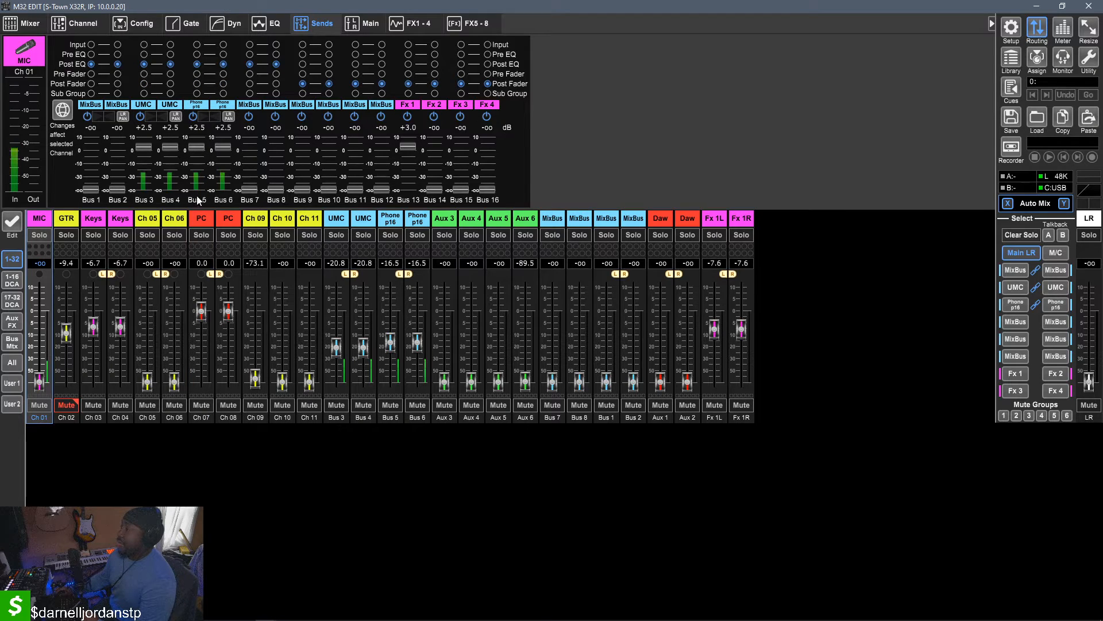
{"action": "left_click", "coordinate": [390, 218]}
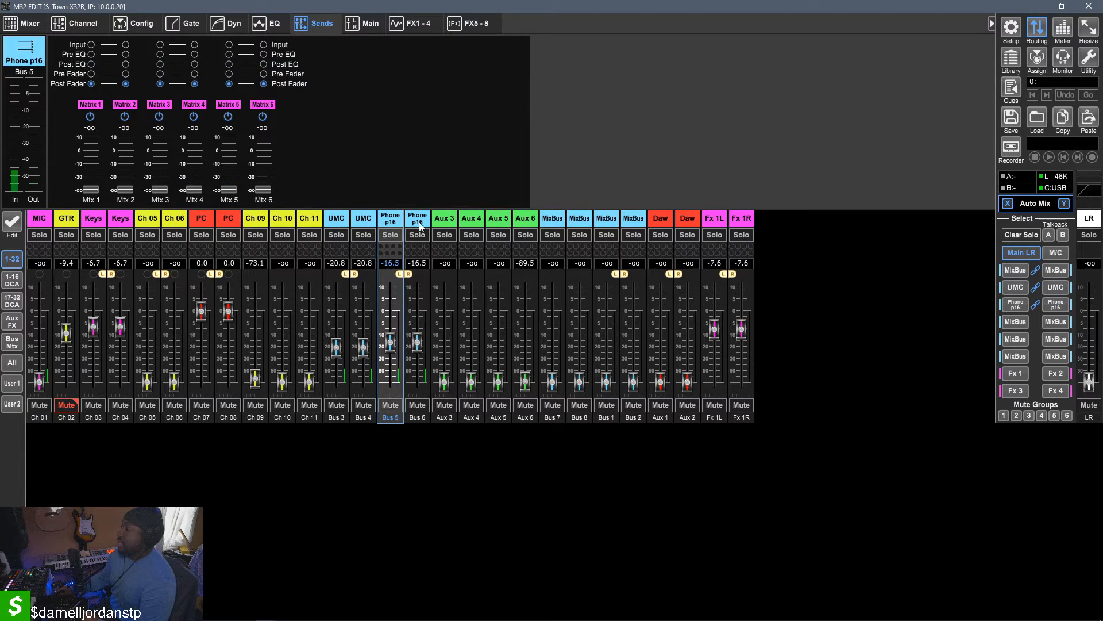
{"action": "left_click", "coordinate": [414, 221]}
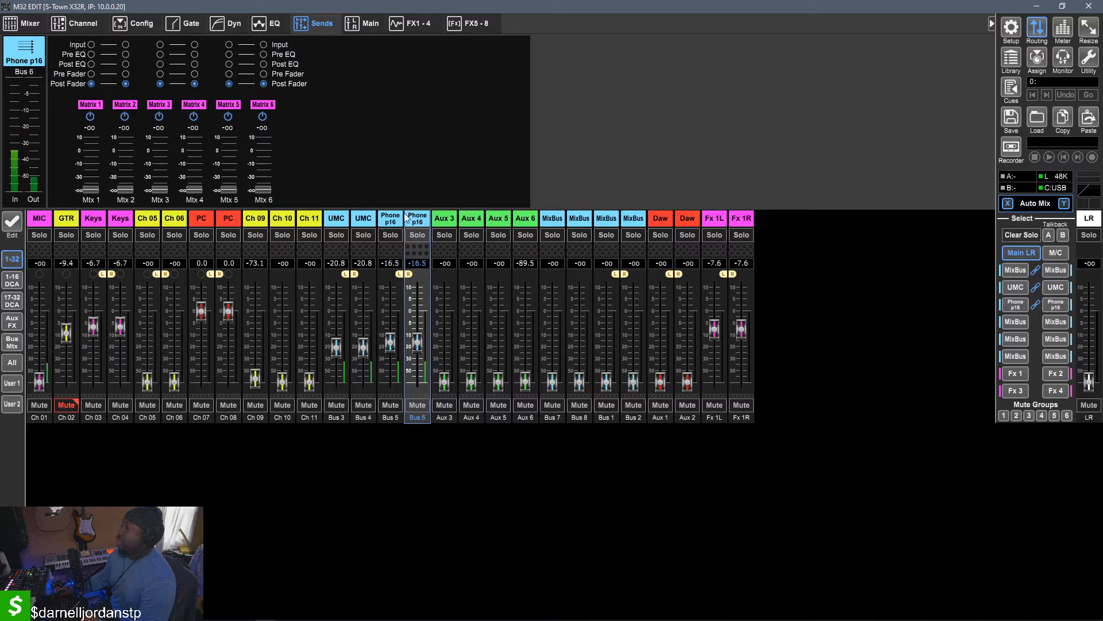
Reopen the routing window to examine the Ultranet output assignments, then dismiss it
{"action": "left_click", "coordinate": [1041, 30]}
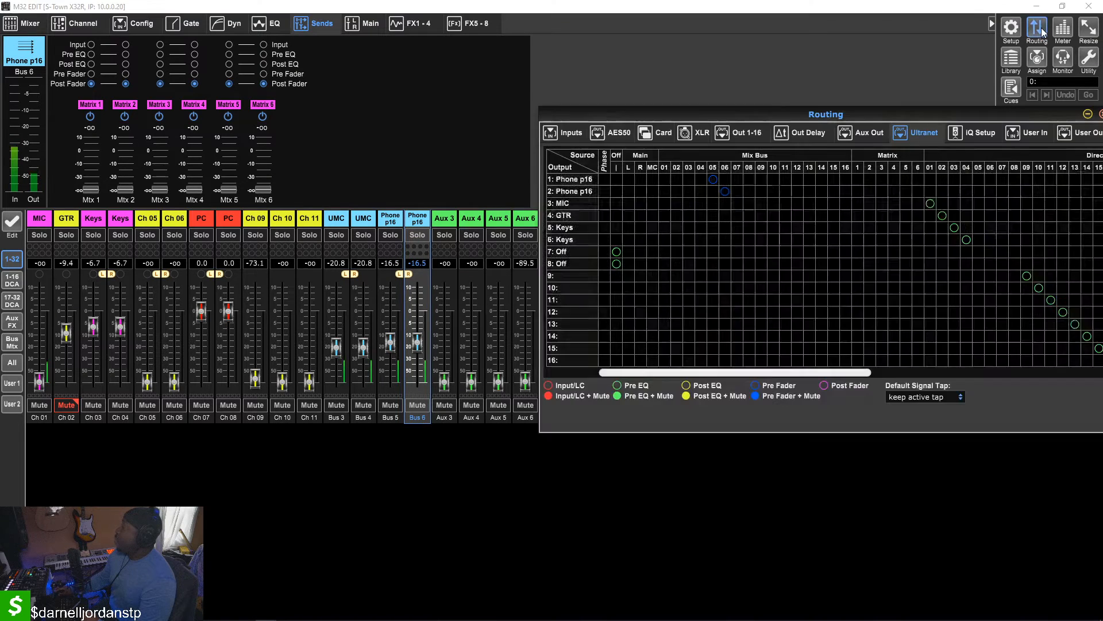
{"action": "left_click_drag", "start_coordinate": [802, 110], "coordinate": [430, 112]}
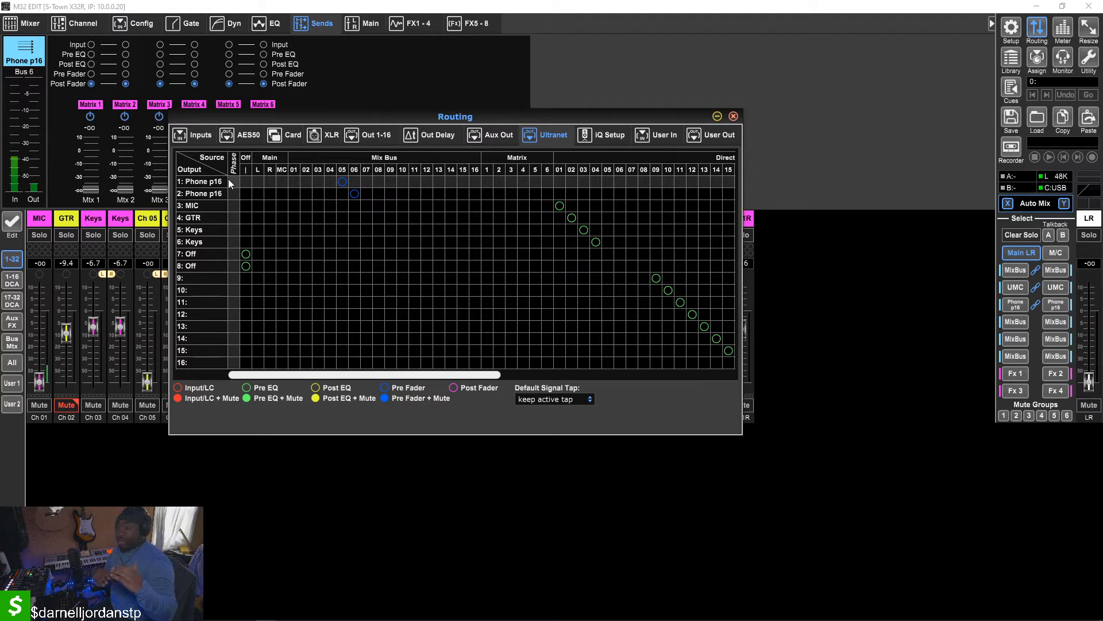
{"action": "mouse_move", "coordinate": [300, 616]}
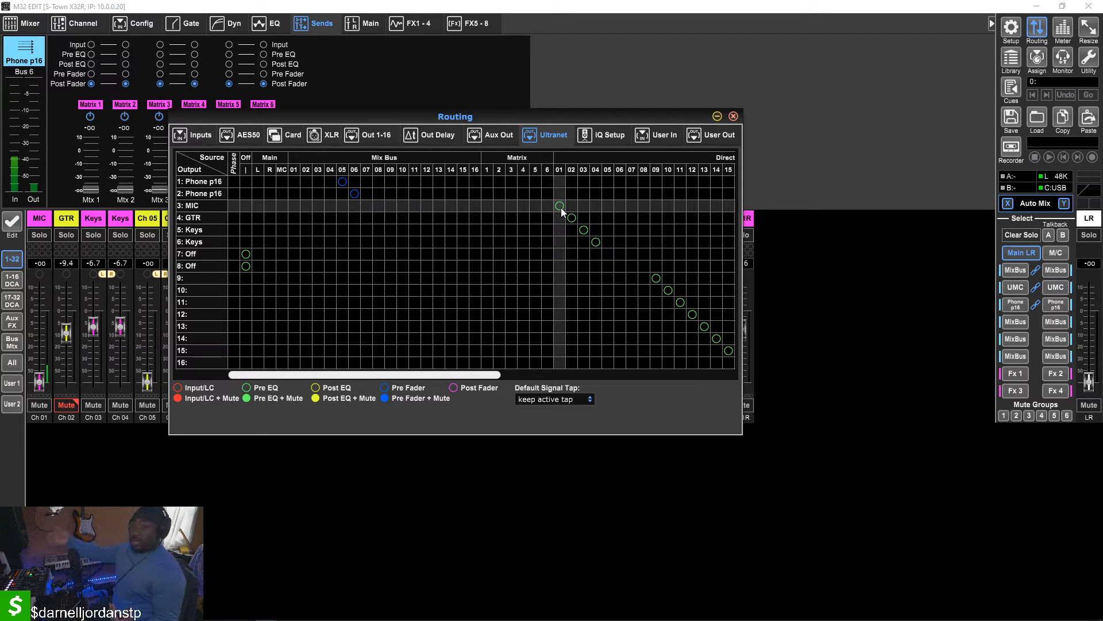
{"action": "left_click", "coordinate": [721, 117]}
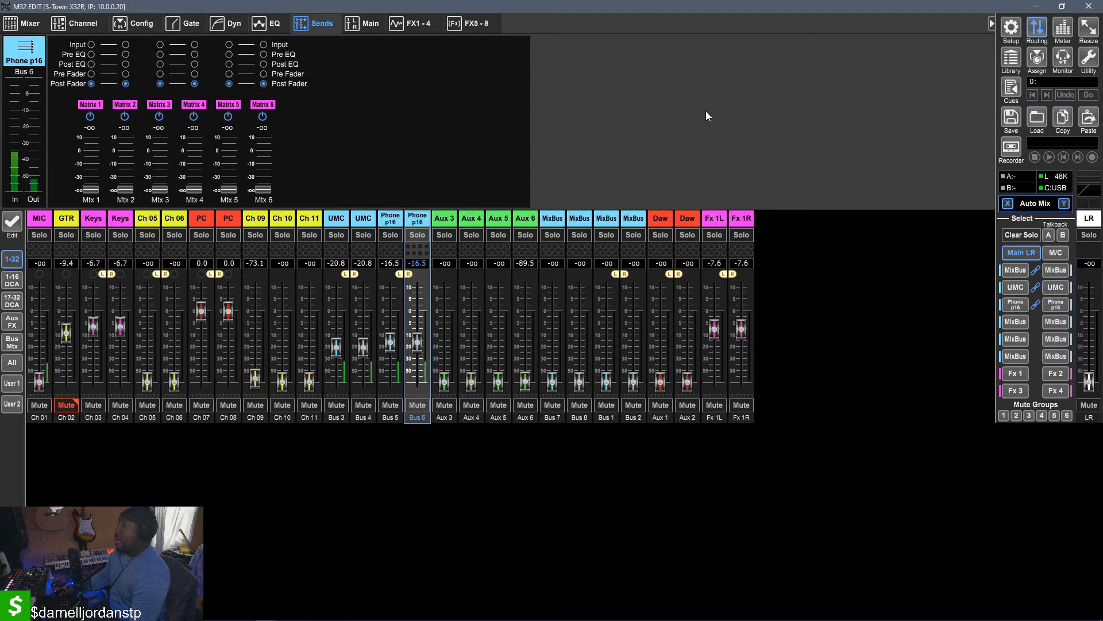
Switch to Ableton Live and review the MIDI and audio device settings in its preferences
{"action": "left_click", "coordinate": [1027, 8]}
{"action": "left_click", "coordinate": [1028, 8]}
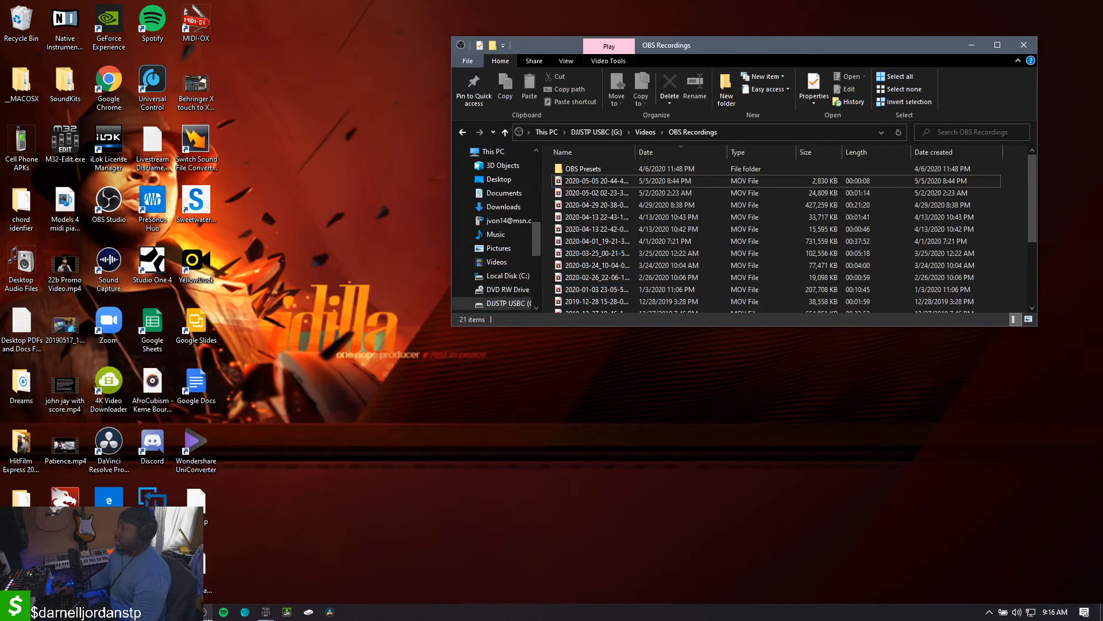
{"action": "left_click", "coordinate": [181, 612]}
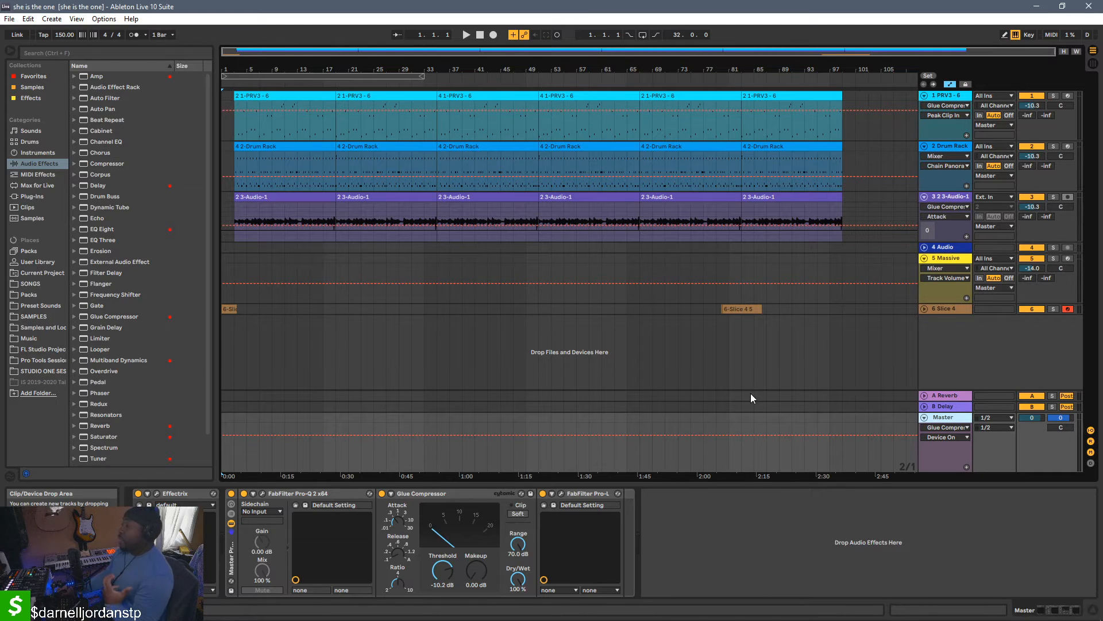
{"action": "key", "text": "ctrl+comma"}
{"action": "left_click", "coordinate": [423, 205]}
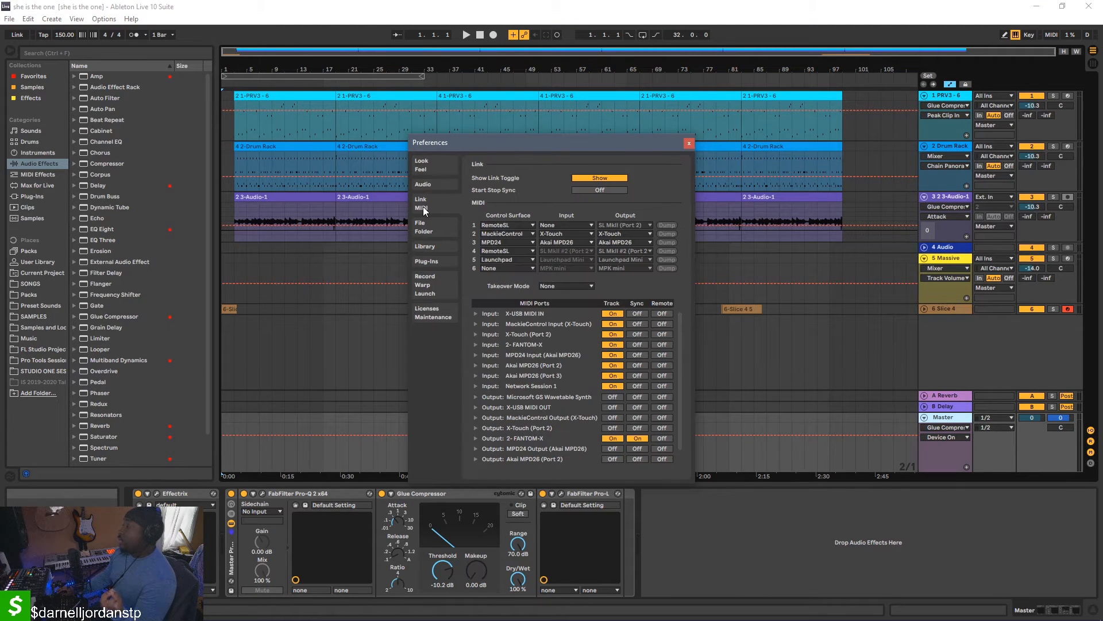
{"action": "left_click", "coordinate": [423, 184]}
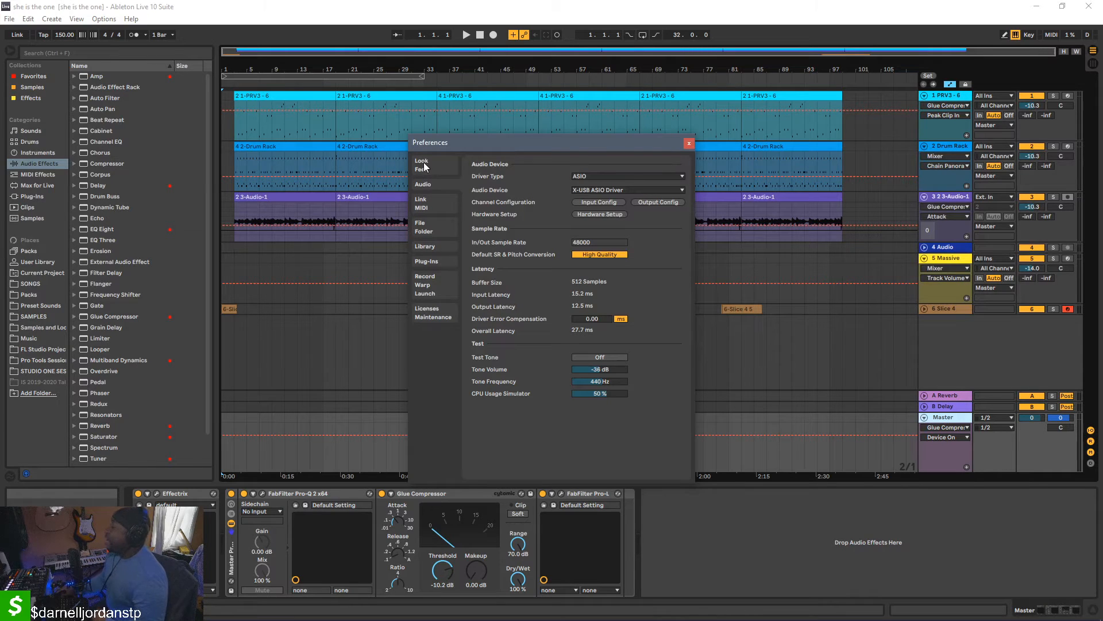
{"action": "left_click", "coordinate": [689, 143]}
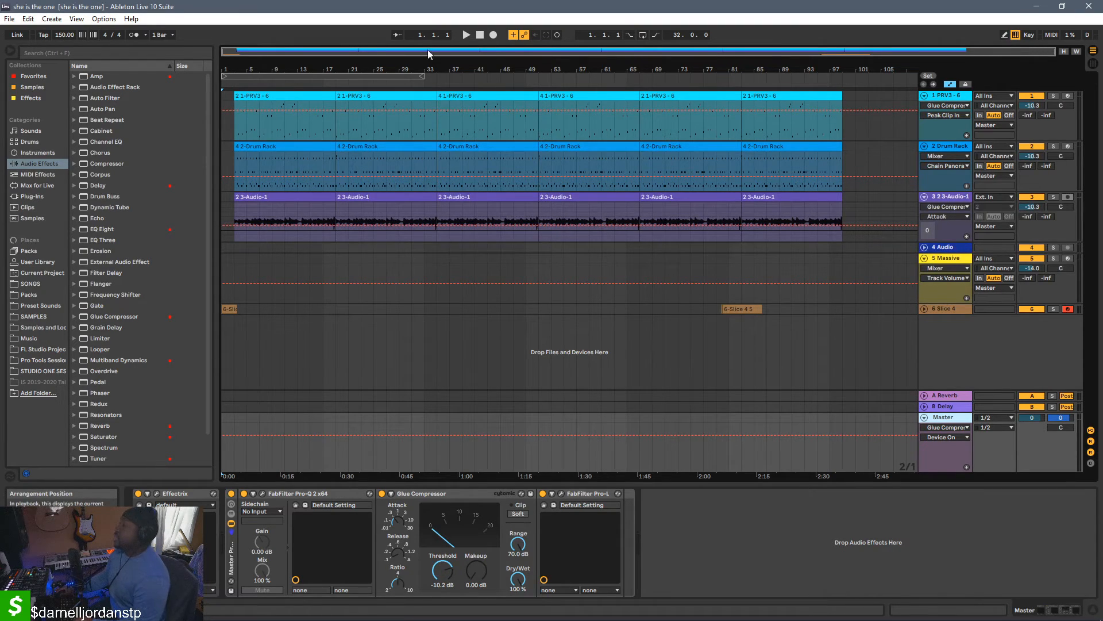
Play the arrangement, check the Mic/Aux source's input device in OBS Studio, and return to Ableton Live with playback stopped
{"action": "key", "text": "space"}
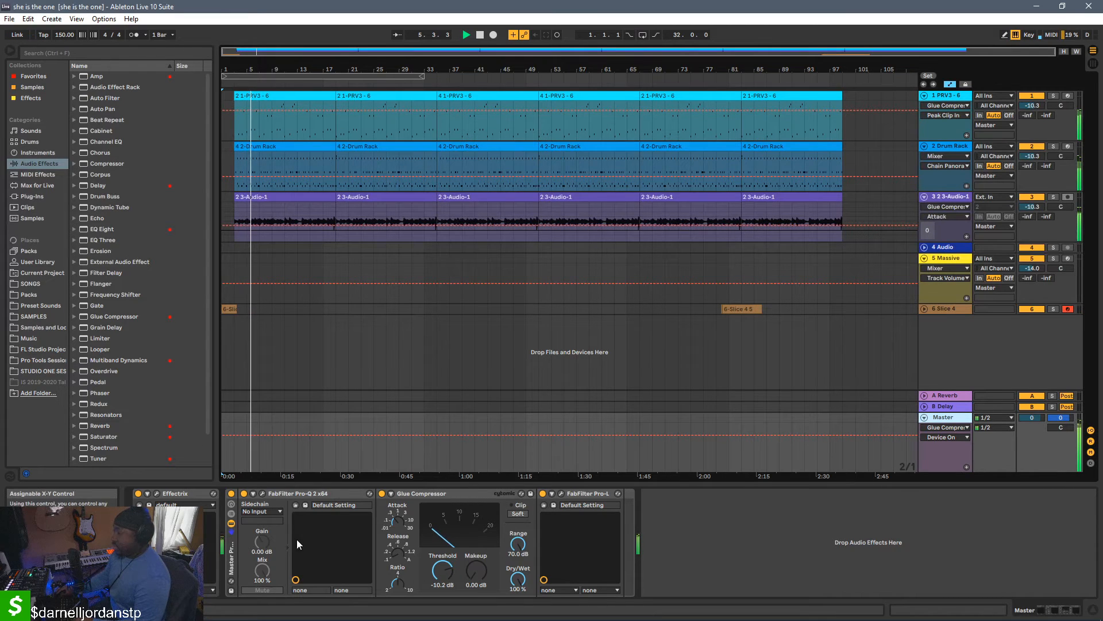
{"action": "mouse_move", "coordinate": [202, 612]}
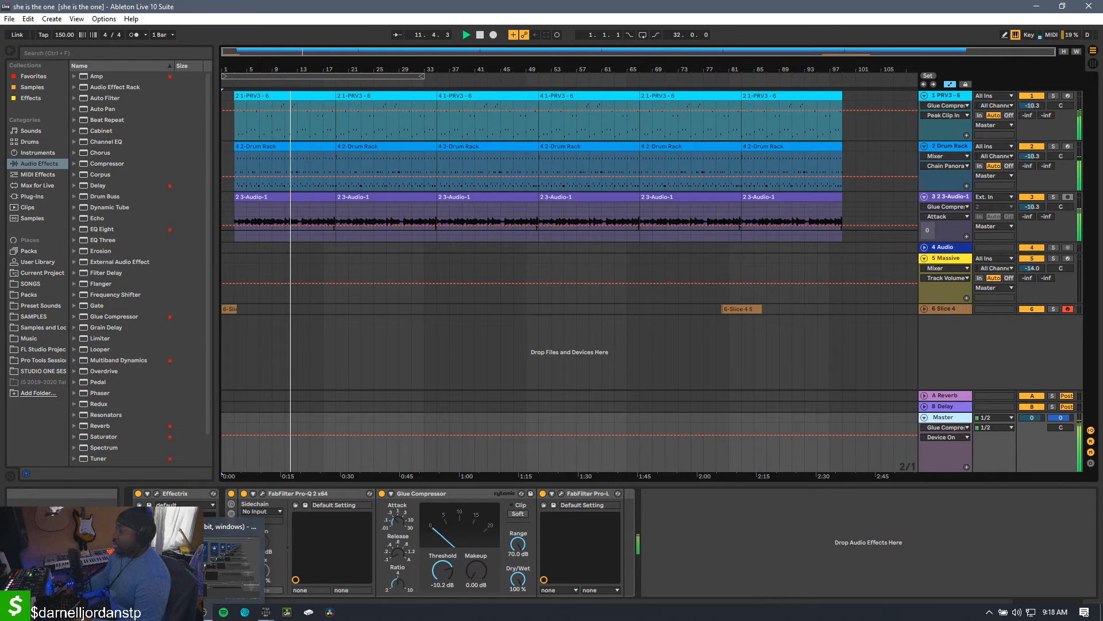
{"action": "left_click", "coordinate": [202, 612]}
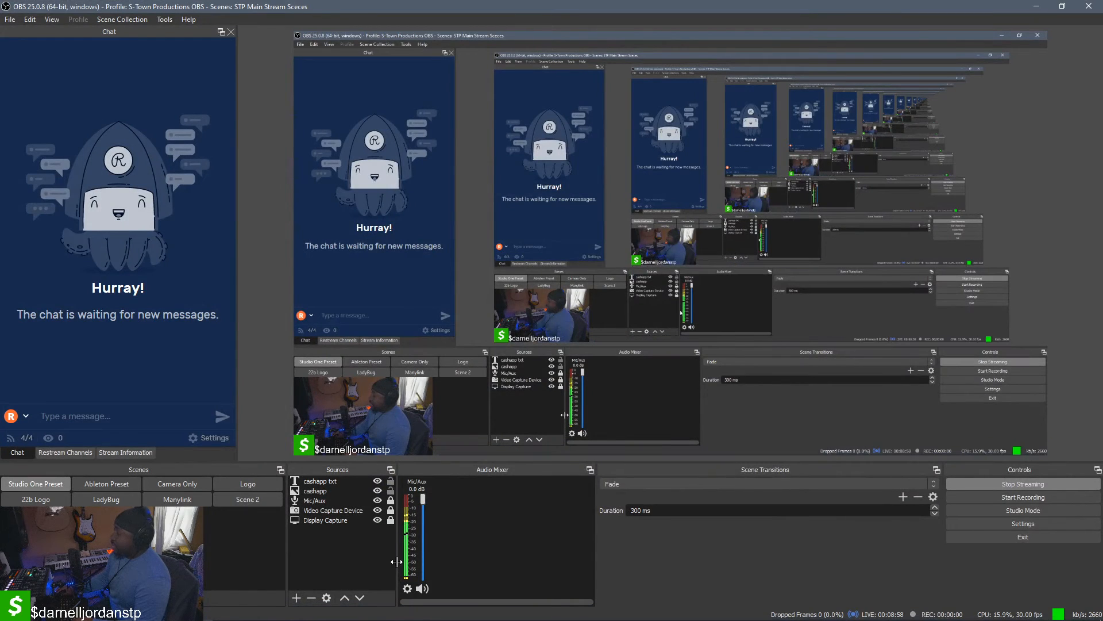
{"action": "left_click", "coordinate": [407, 588]}
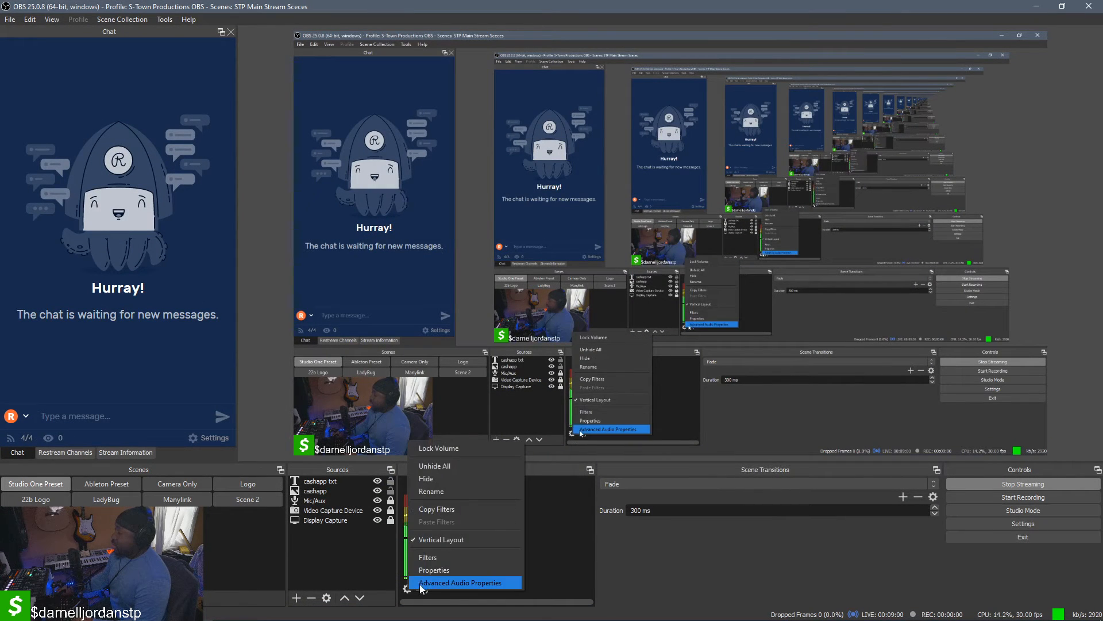
{"action": "left_click", "coordinate": [437, 577]}
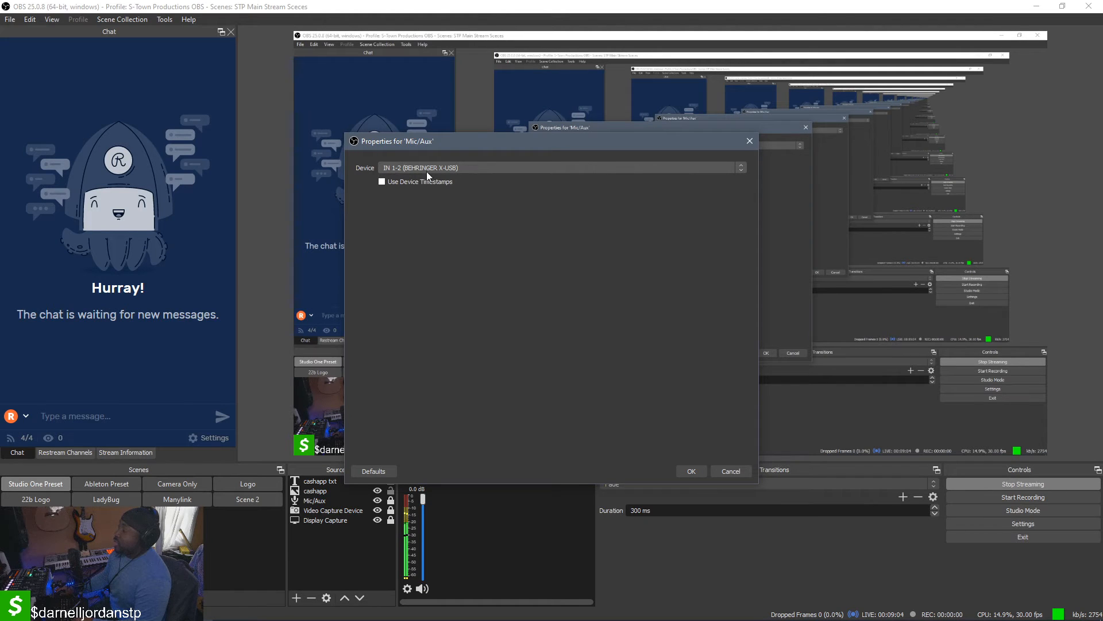
{"action": "left_click", "coordinate": [729, 468]}
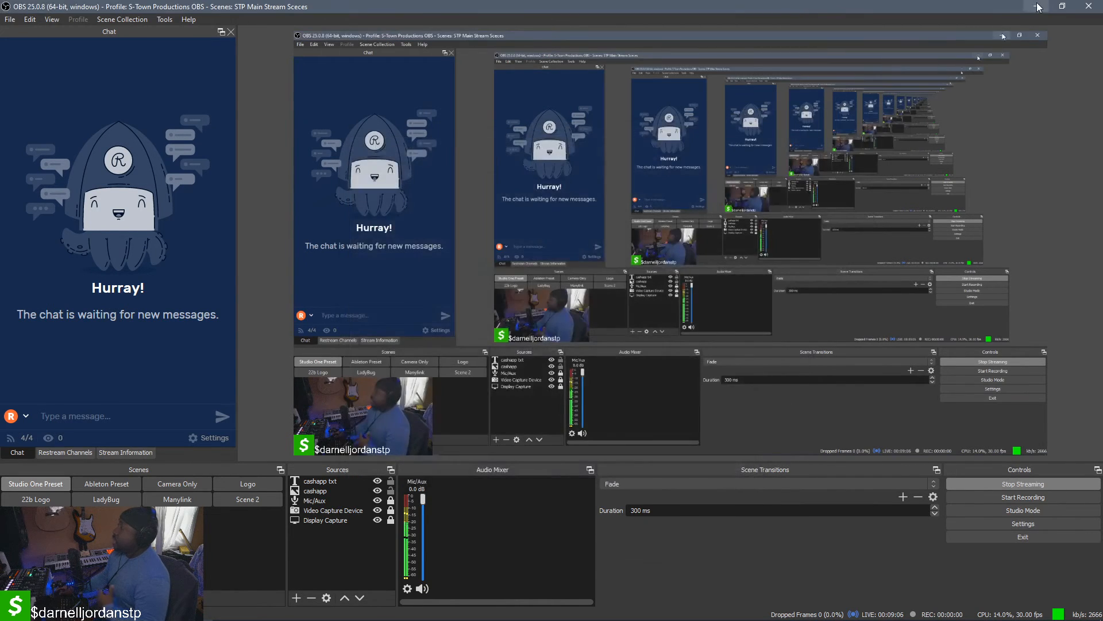
{"action": "key", "text": "alt+Tab"}
{"action": "left_click", "coordinate": [718, 532]}
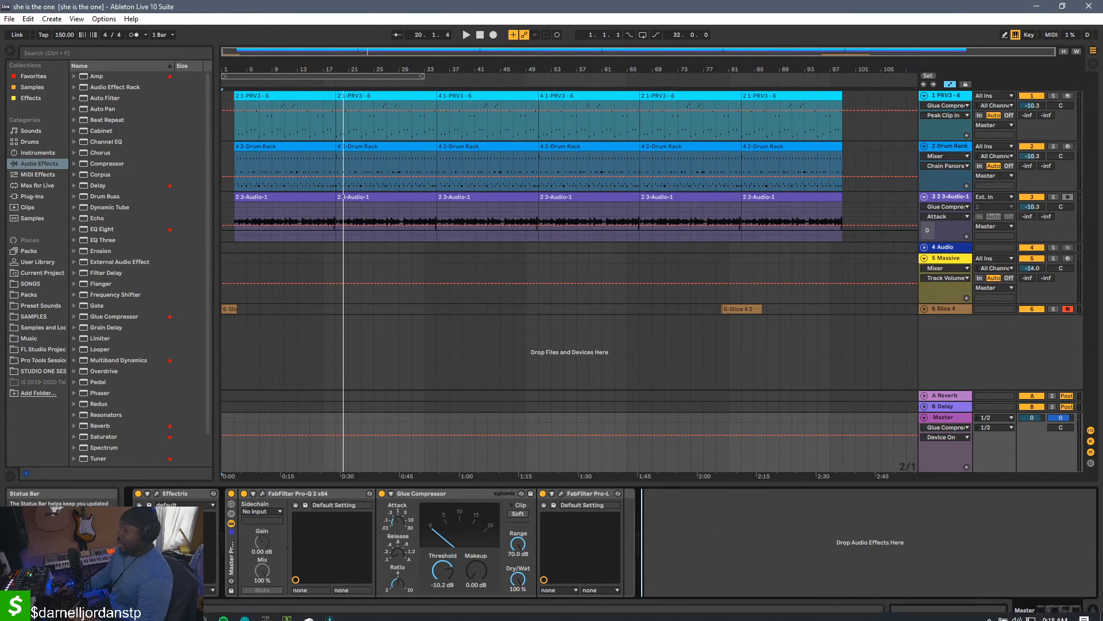
Switch to M32 Edit and review the Ultranet and Card output routing, minimizing the routing window when done
{"action": "mouse_move", "coordinate": [267, 618]}
{"action": "left_click", "coordinate": [251, 571]}
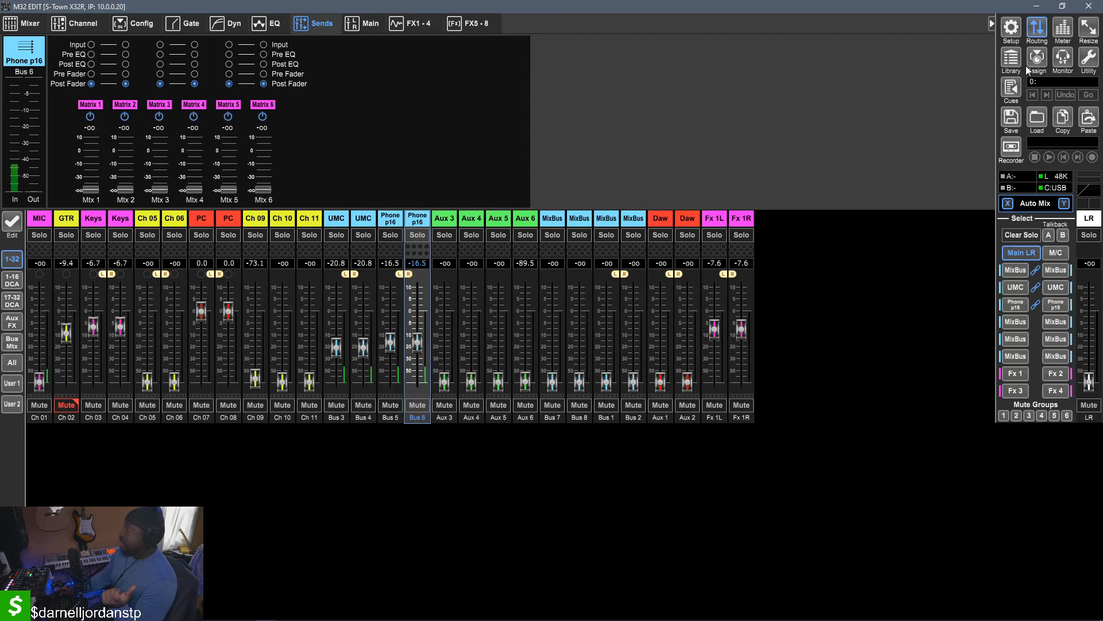
{"action": "left_click", "coordinate": [1034, 32]}
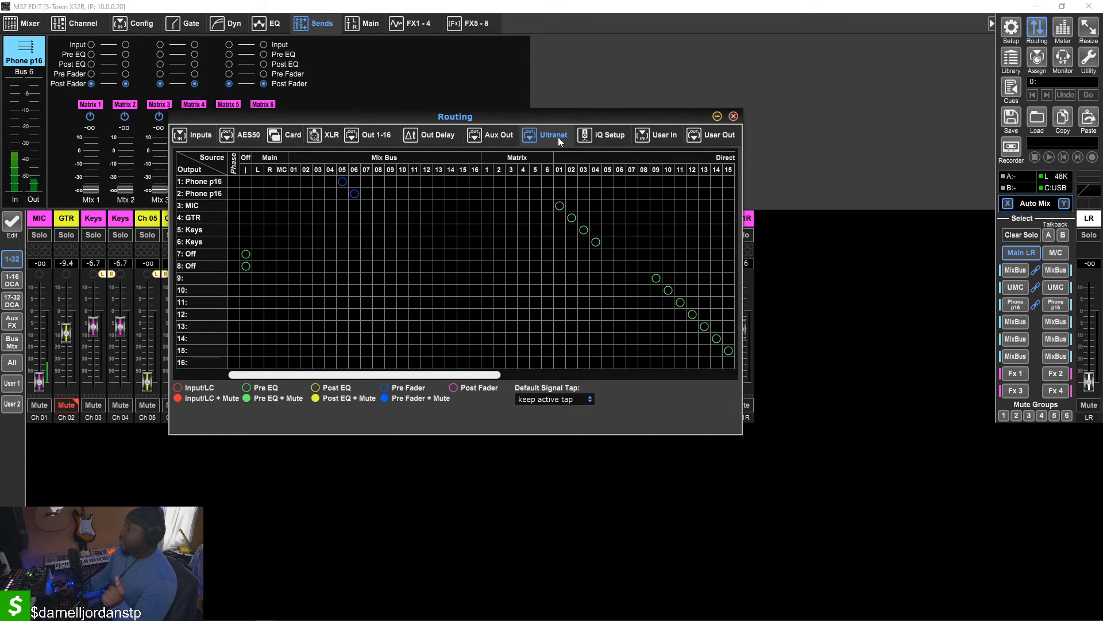
{"action": "left_click", "coordinate": [287, 134]}
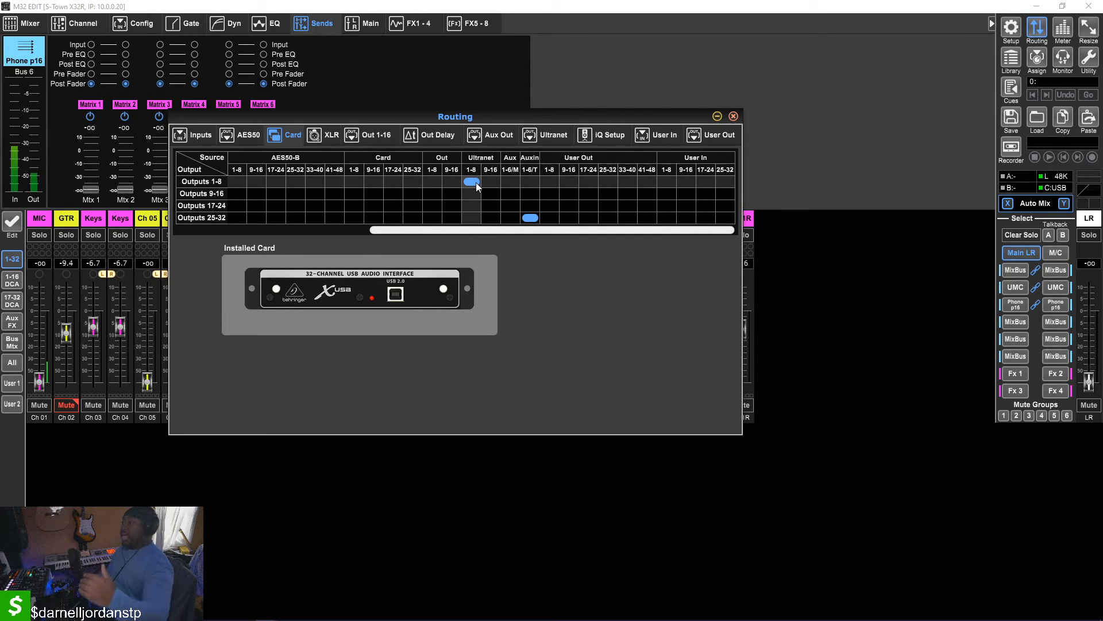
{"action": "left_click", "coordinate": [717, 117]}
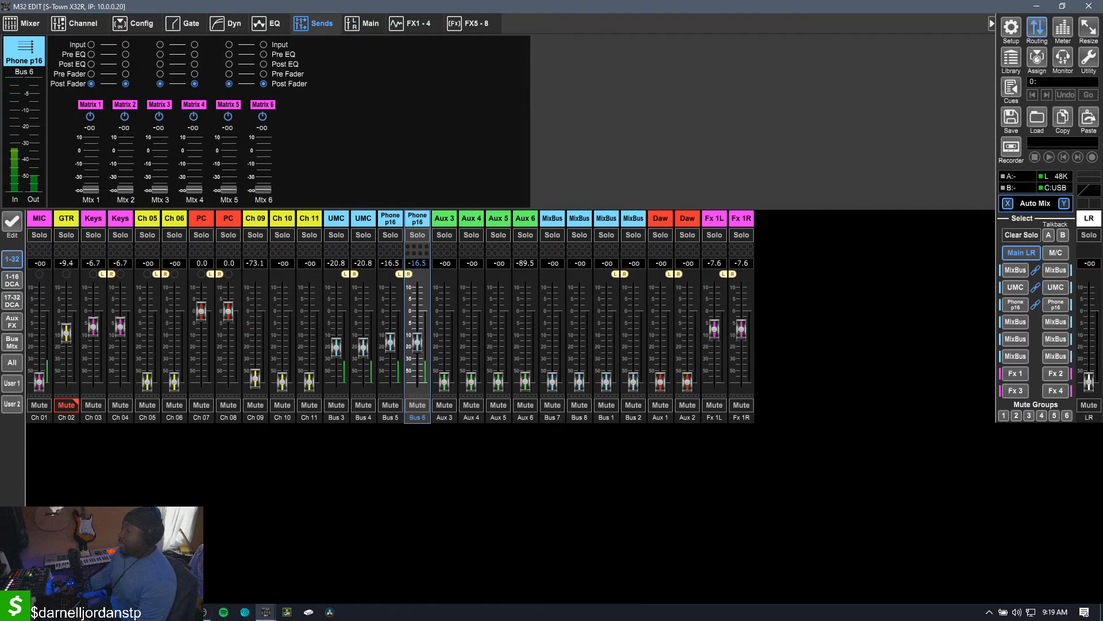
Switch to Ableton Live, set the 3-Audio-1 track's external input channel to 4 GTR and arm the track for recording
{"action": "left_click", "coordinate": [183, 611]}
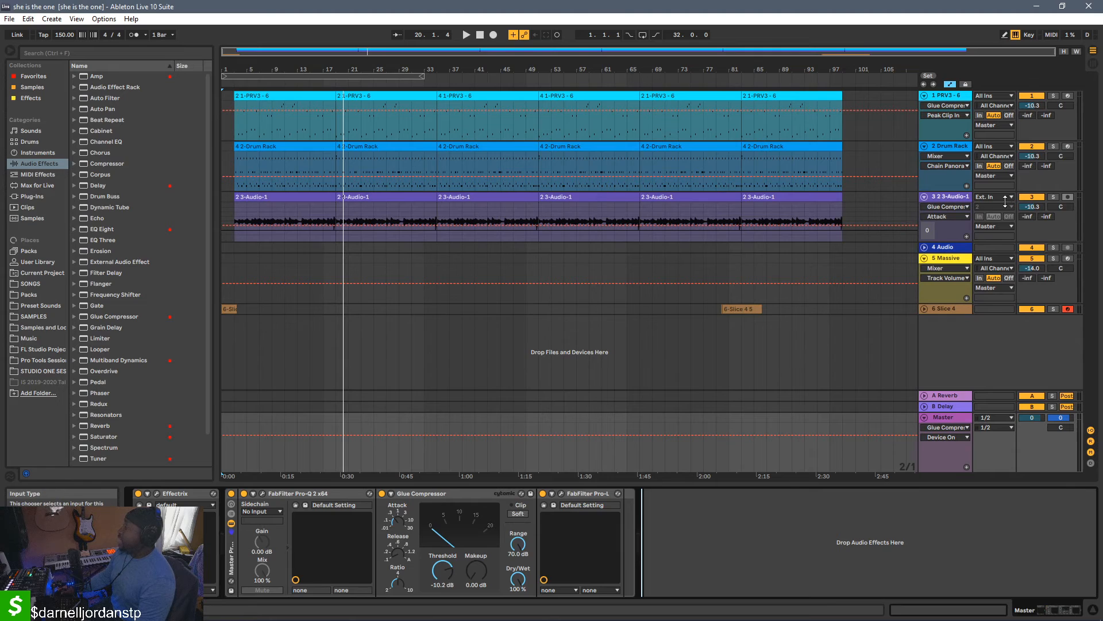
{"action": "left_click", "coordinate": [956, 196]}
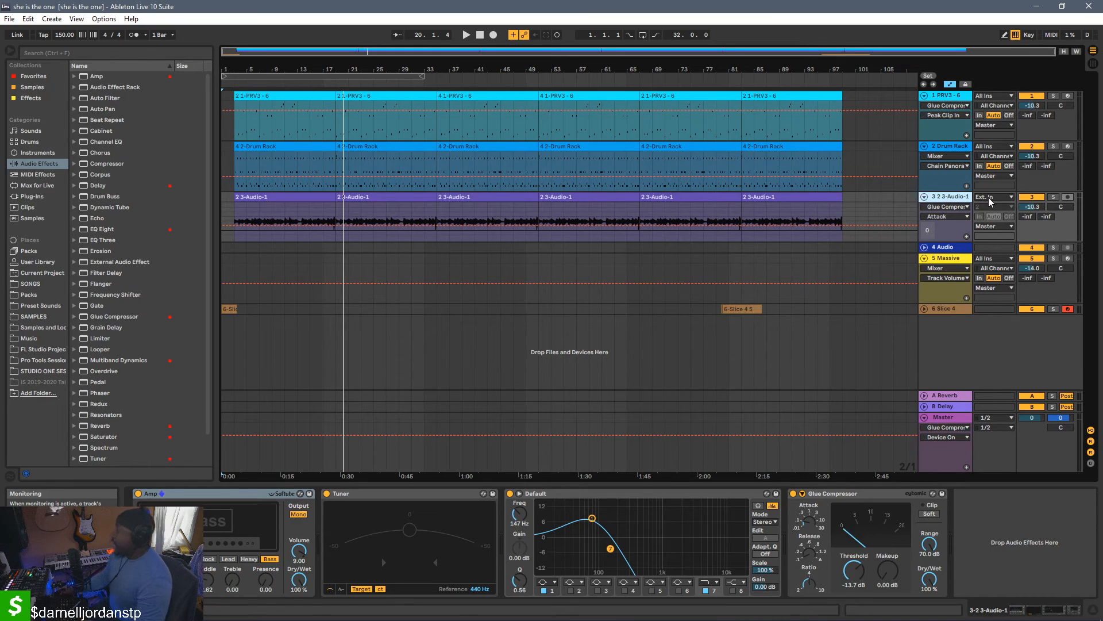
{"action": "left_click", "coordinate": [989, 207]}
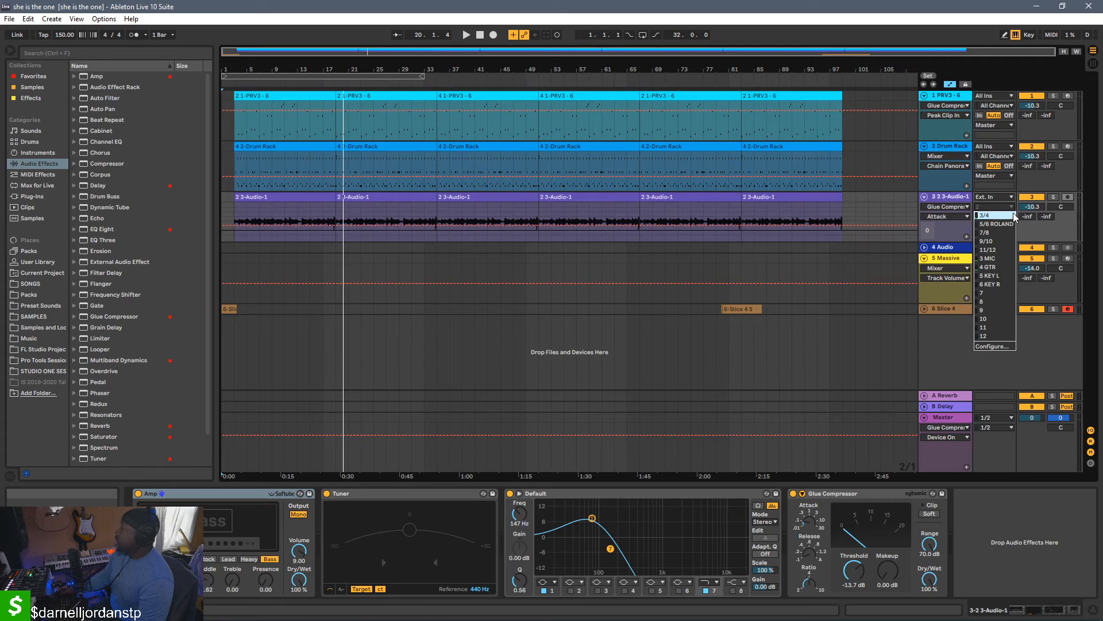
{"action": "left_click", "coordinate": [999, 268]}
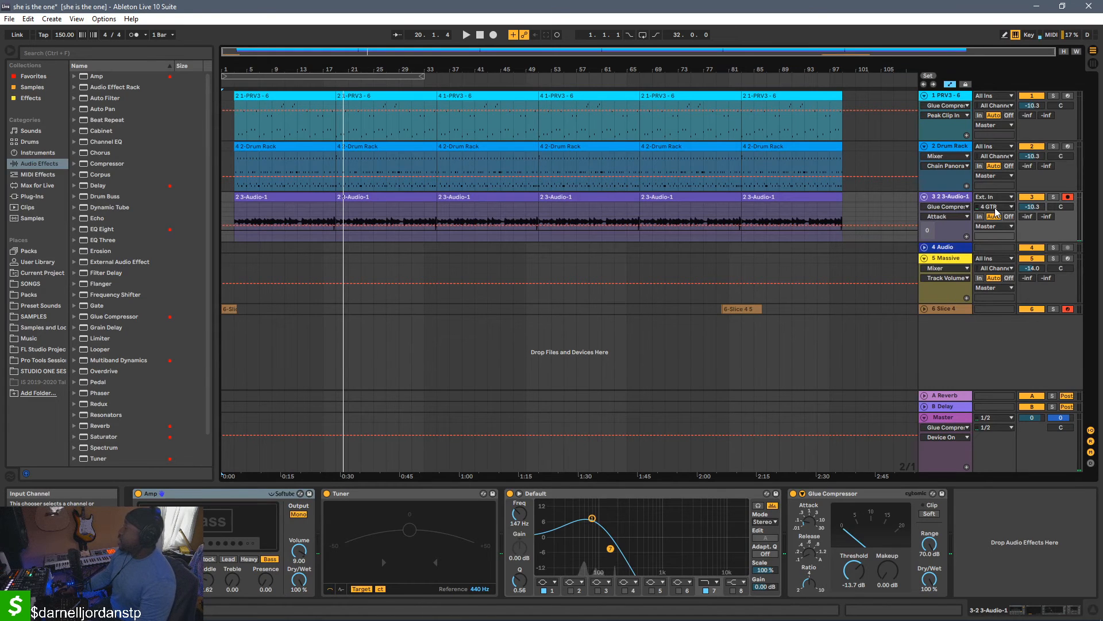
Set the 3-Audio-1 track's input channel to 3 MIC and its monitoring to In
{"action": "left_click", "coordinate": [996, 208]}
{"action": "left_click", "coordinate": [1003, 259]}
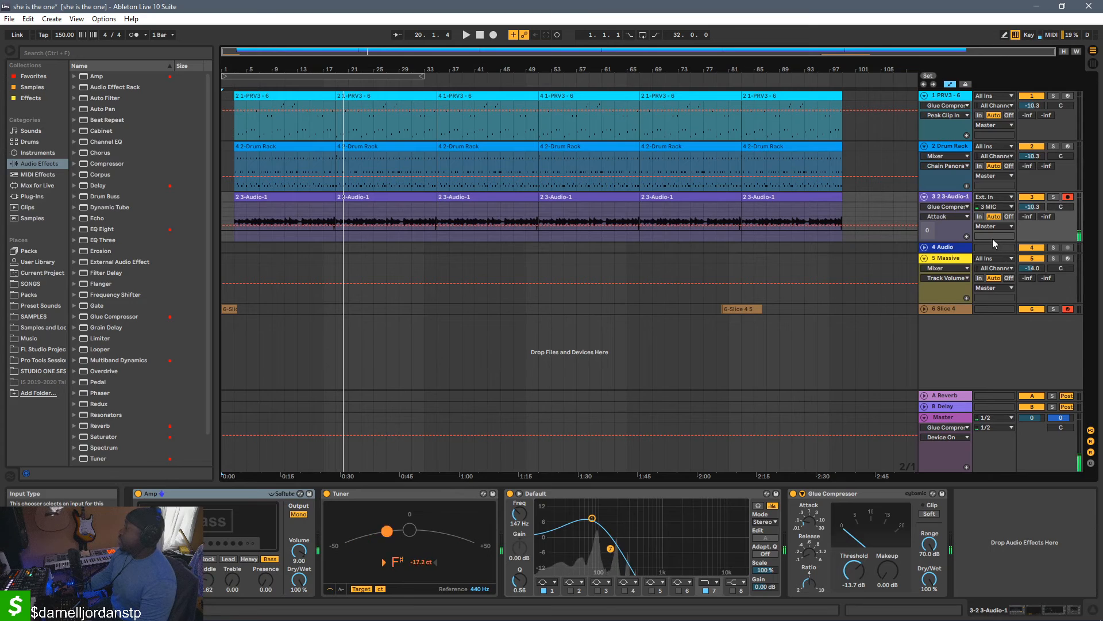
{"action": "left_click", "coordinate": [979, 217]}
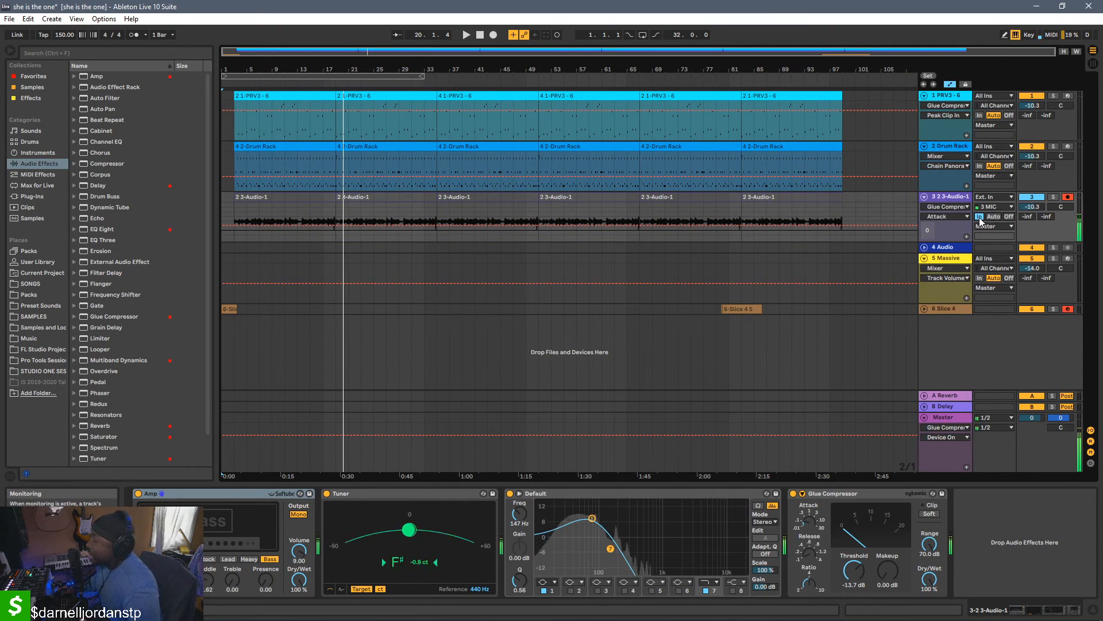
Review the track's available input channels, then restore its input to 4 GTR and its monitoring to Auto
{"action": "left_click", "coordinate": [994, 206]}
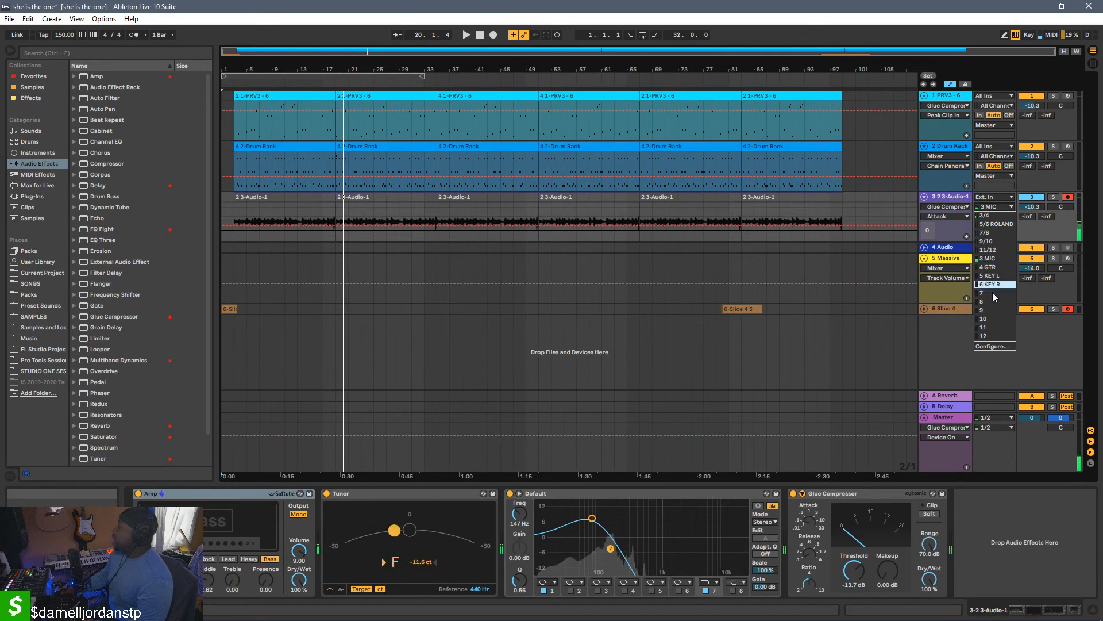
{"action": "left_click", "coordinate": [1039, 233]}
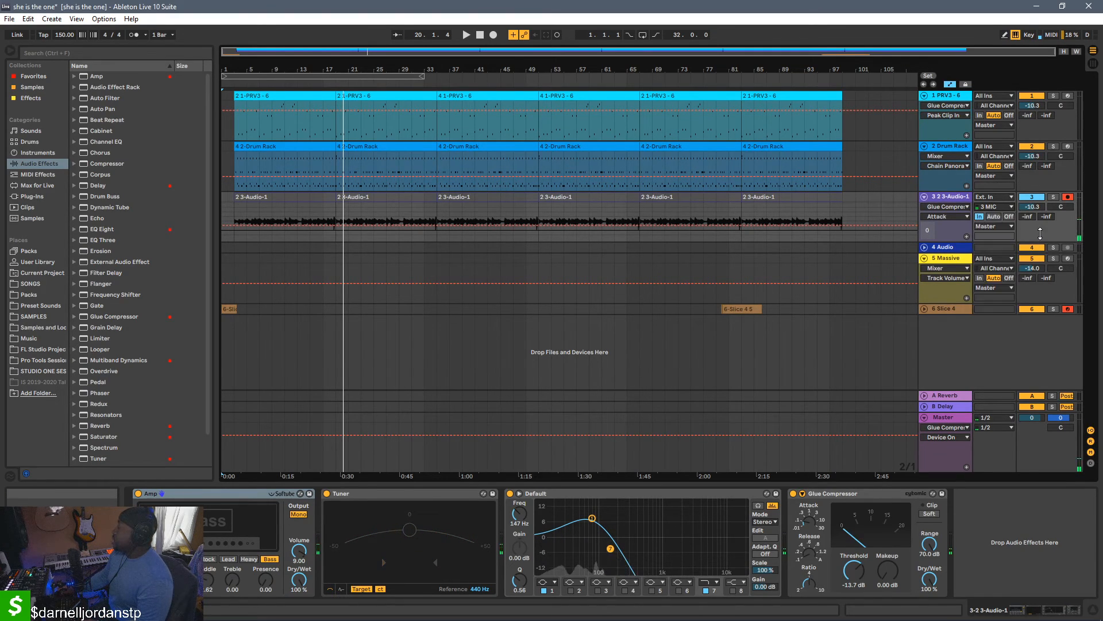
{"action": "left_click", "coordinate": [996, 206]}
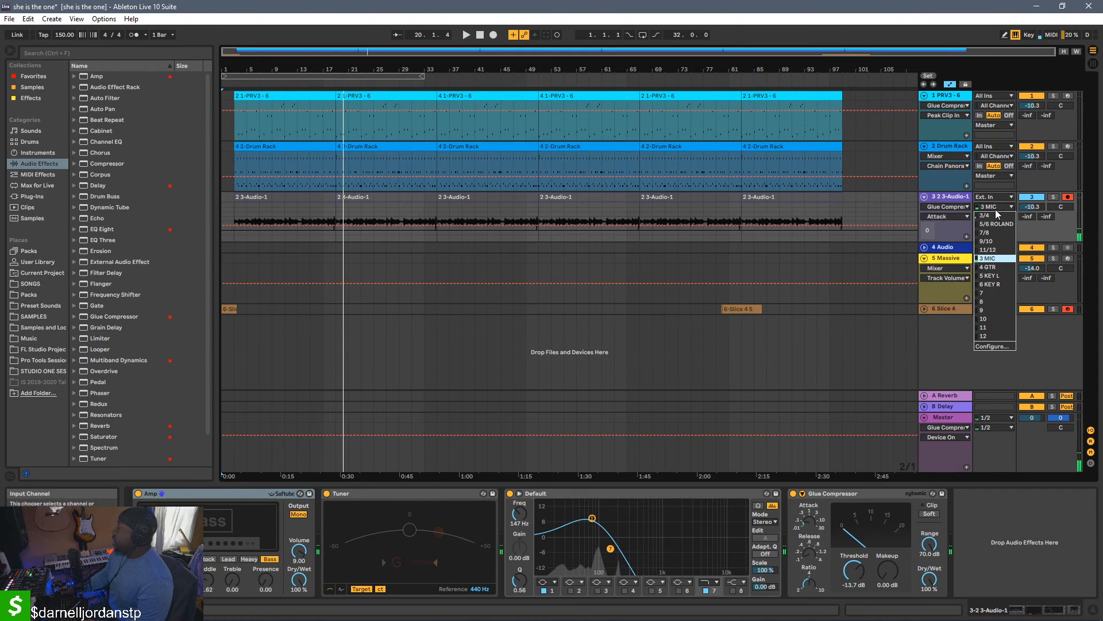
{"action": "left_click", "coordinate": [1001, 258]}
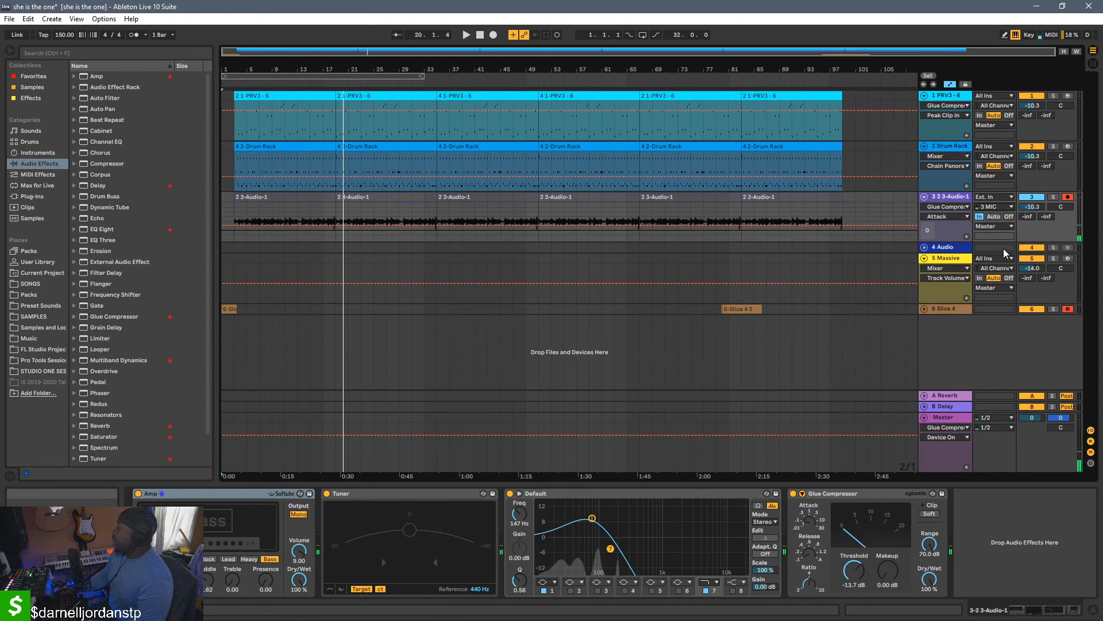
{"action": "left_click", "coordinate": [998, 216]}
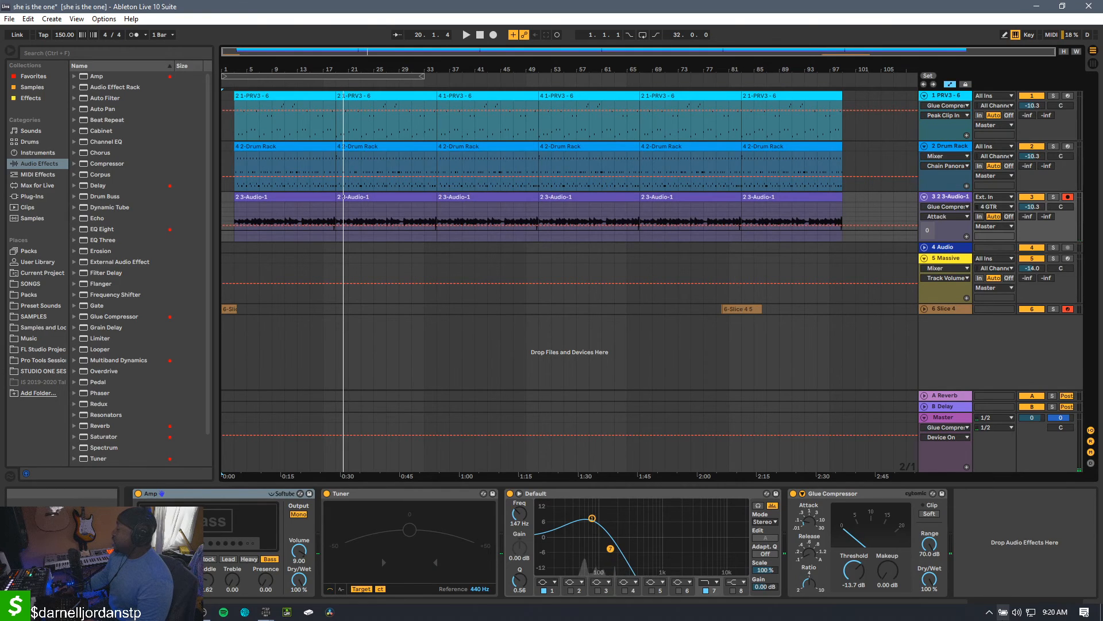
{"action": "left_click", "coordinate": [1090, 618]}
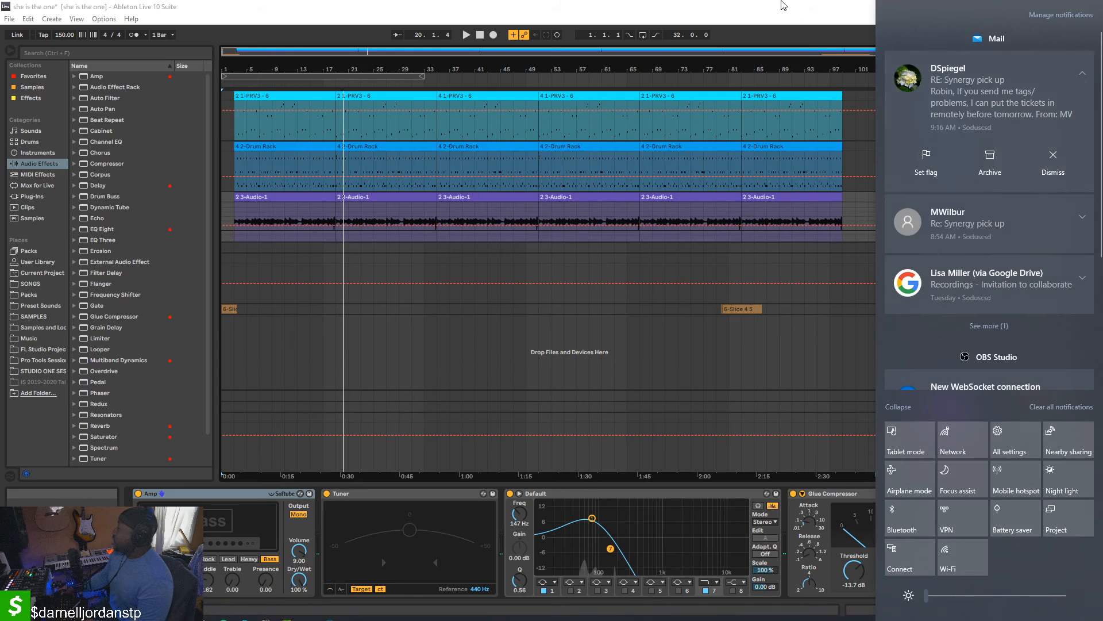
{"action": "left_click", "coordinate": [784, 5]}
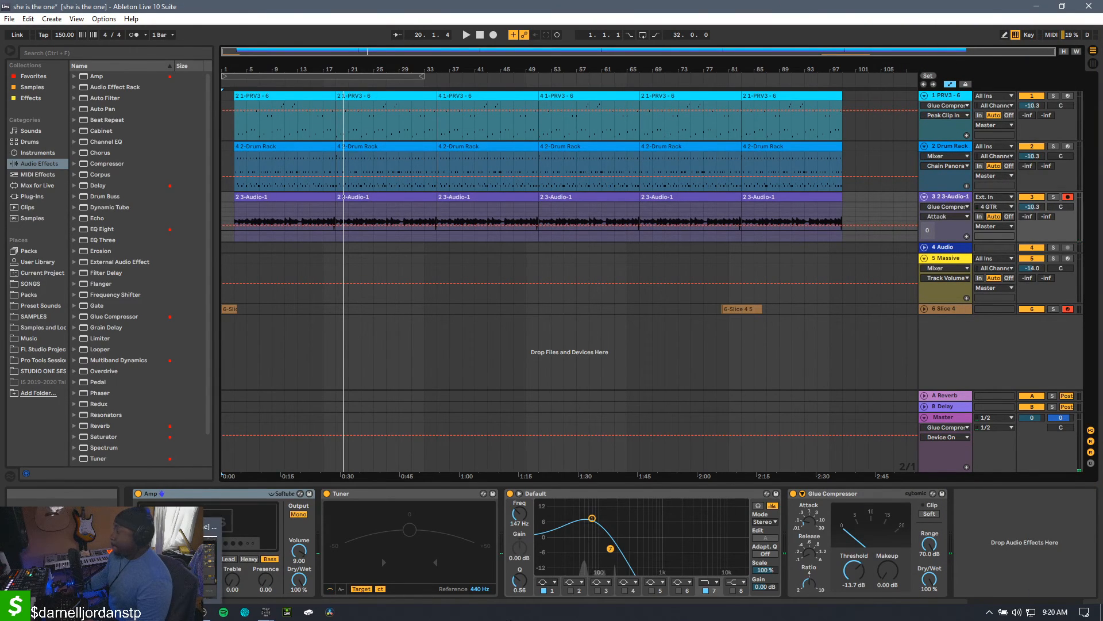
{"action": "left_click", "coordinate": [998, 534]}
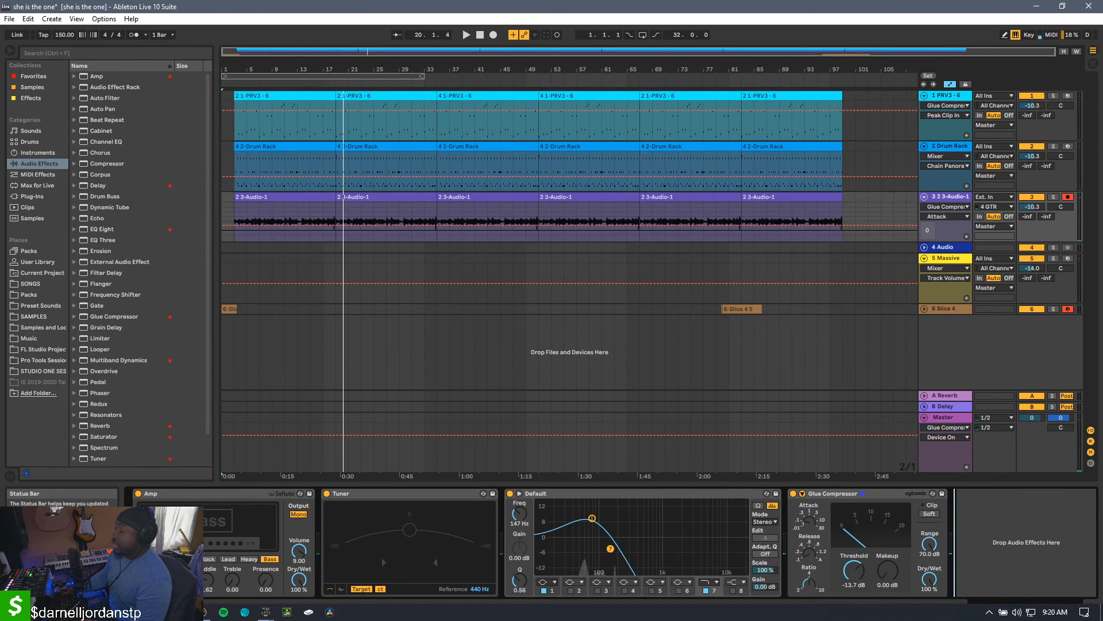
Switch to OBS Studio and view the Mic/Aux level in the audio mixer
{"action": "left_click", "coordinate": [207, 612]}
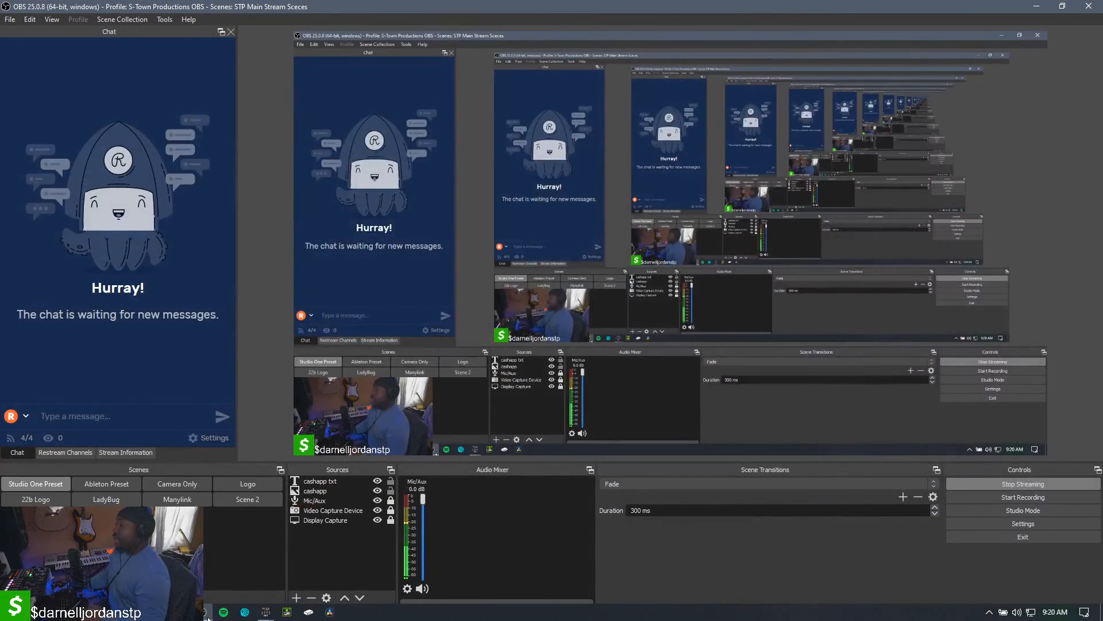